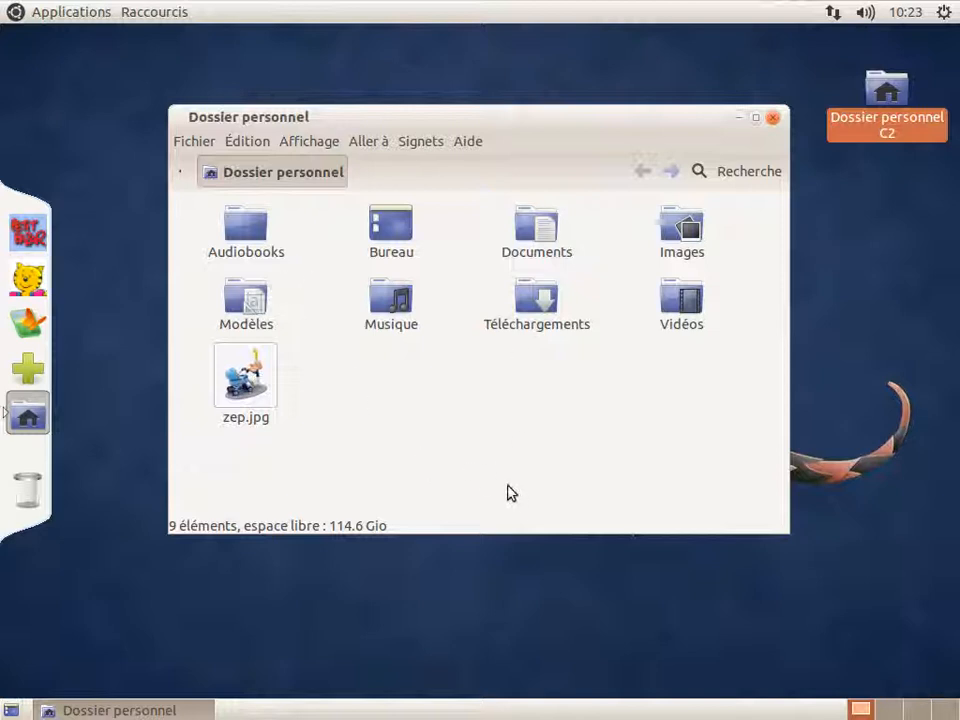
- Create a new folder named Zep in the home folder
{"action": "left_click", "coordinate": [196, 145]}
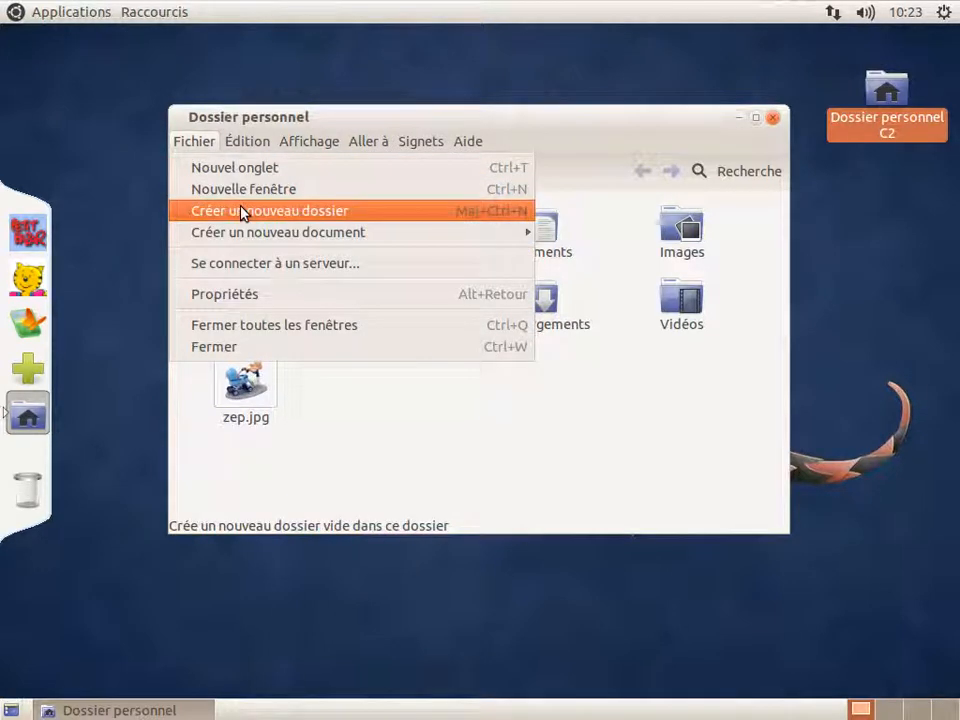
{"action": "left_click", "coordinate": [432, 425]}
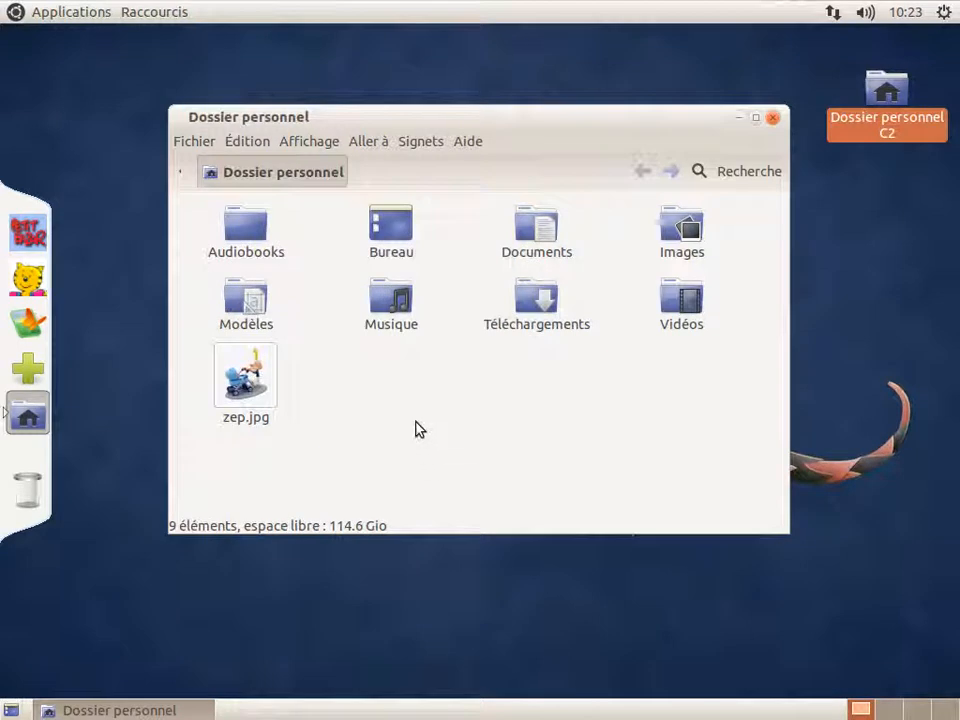
{"action": "right_click", "coordinate": [510, 437]}
{"action": "left_click", "coordinate": [555, 448]}
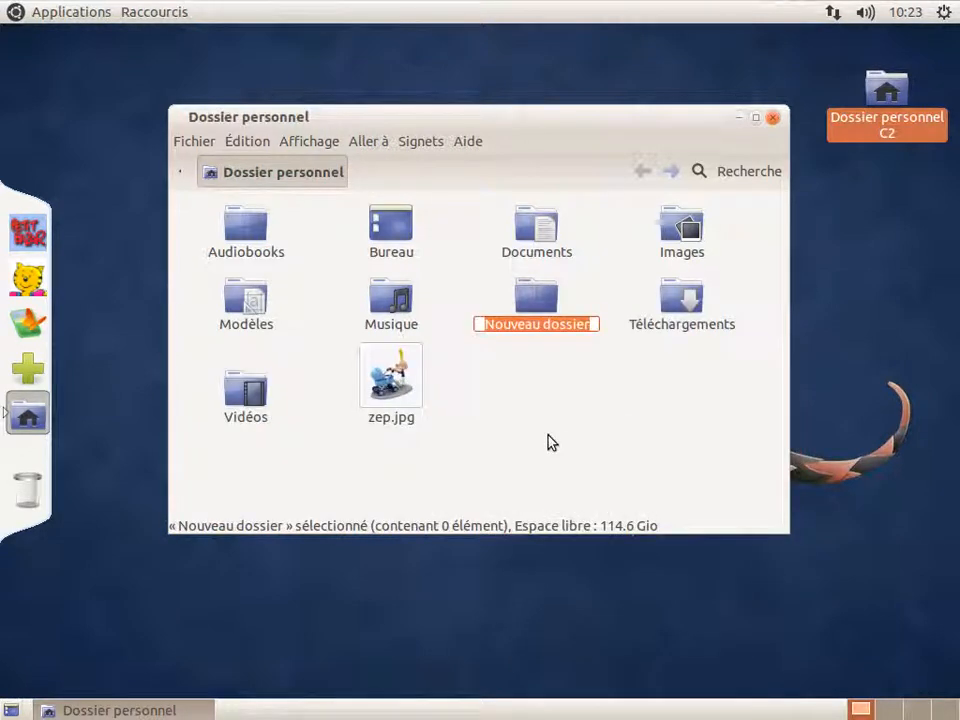
{"action": "type", "text": "Yep"}
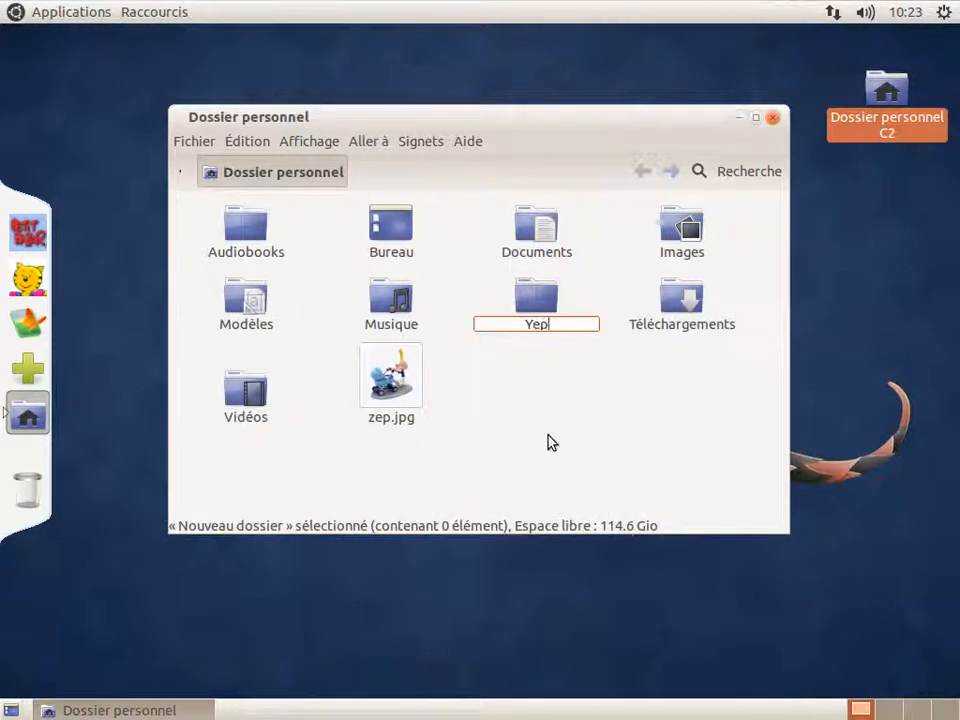
{"action": "key", "text": "BackSpace"}
{"action": "key", "text": "BackSpace"}
{"action": "key", "text": "BackSpace"}
{"action": "type", "text": "Zep"}
{"action": "key", "text": "Return"}
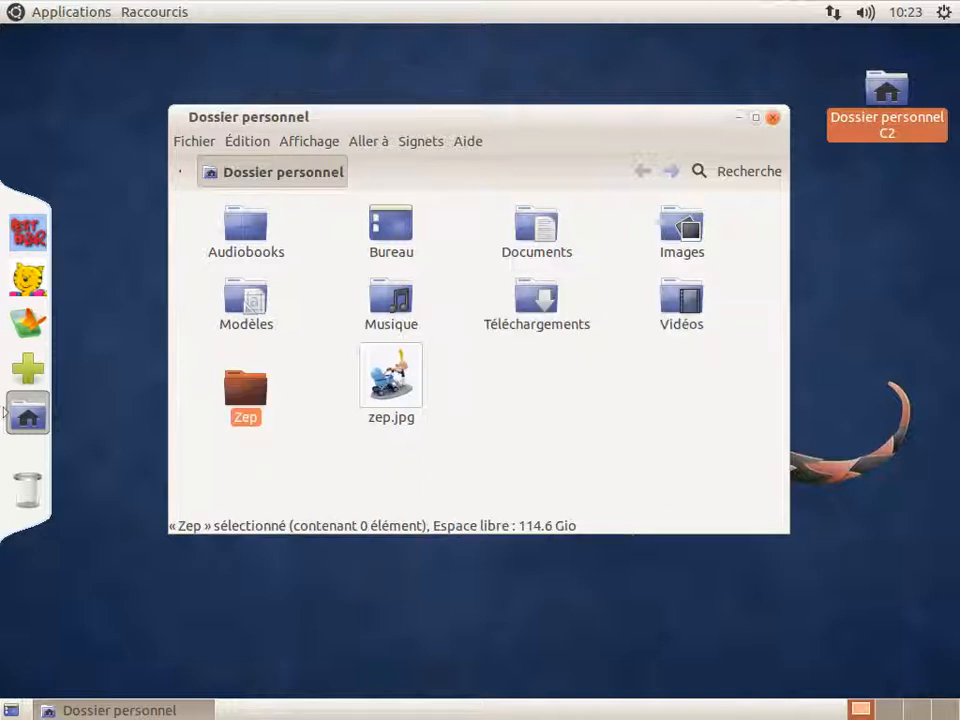
{"action": "right_click", "coordinate": [240, 397]}
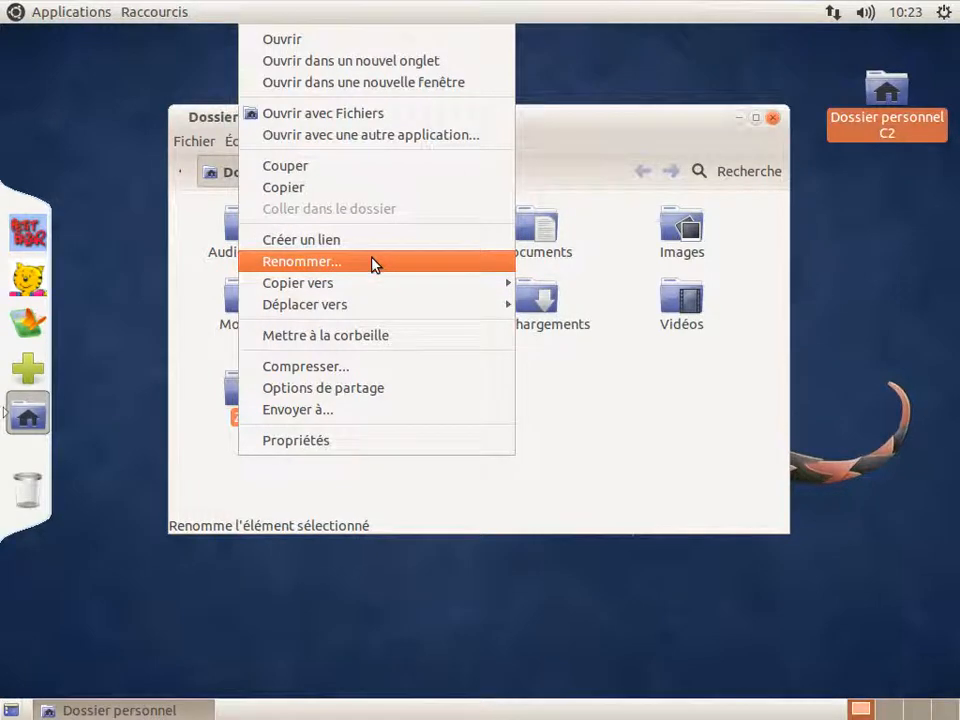
{"action": "left_click", "coordinate": [613, 444]}
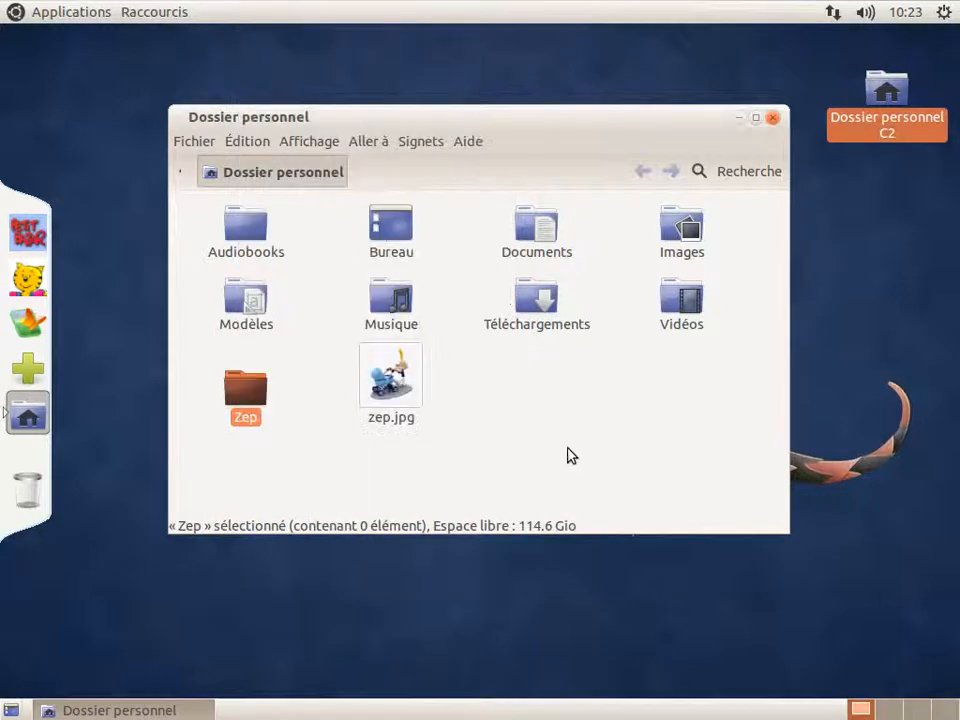
{"action": "left_click", "coordinate": [544, 463]}
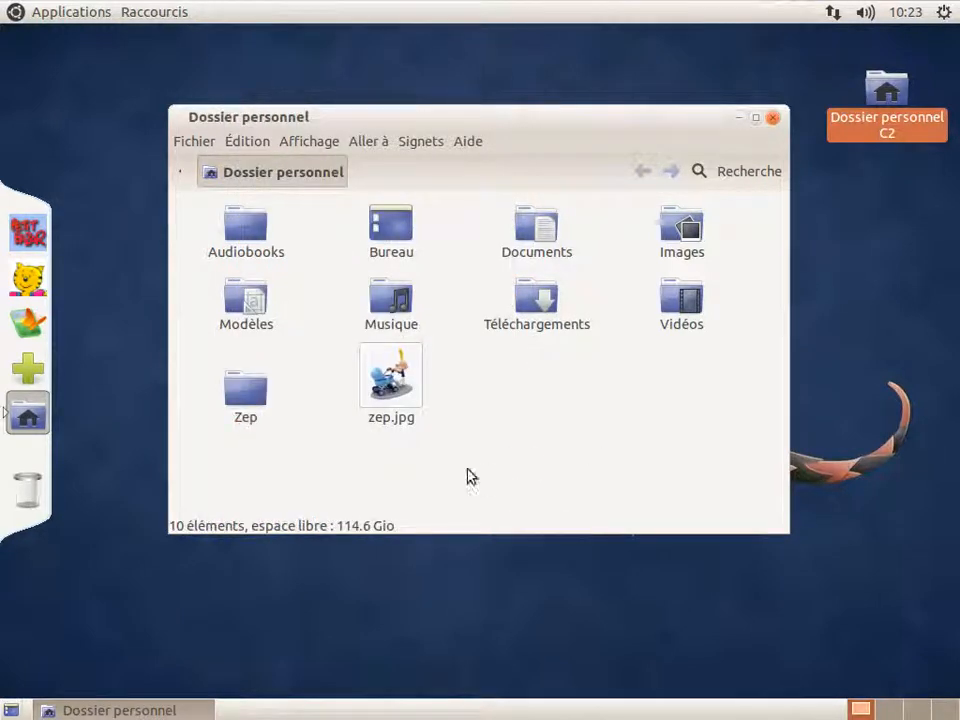
- Preview zep.jpg in the image viewer, close it, and move the file into the Zep folder
{"action": "double_click", "coordinate": [390, 385]}
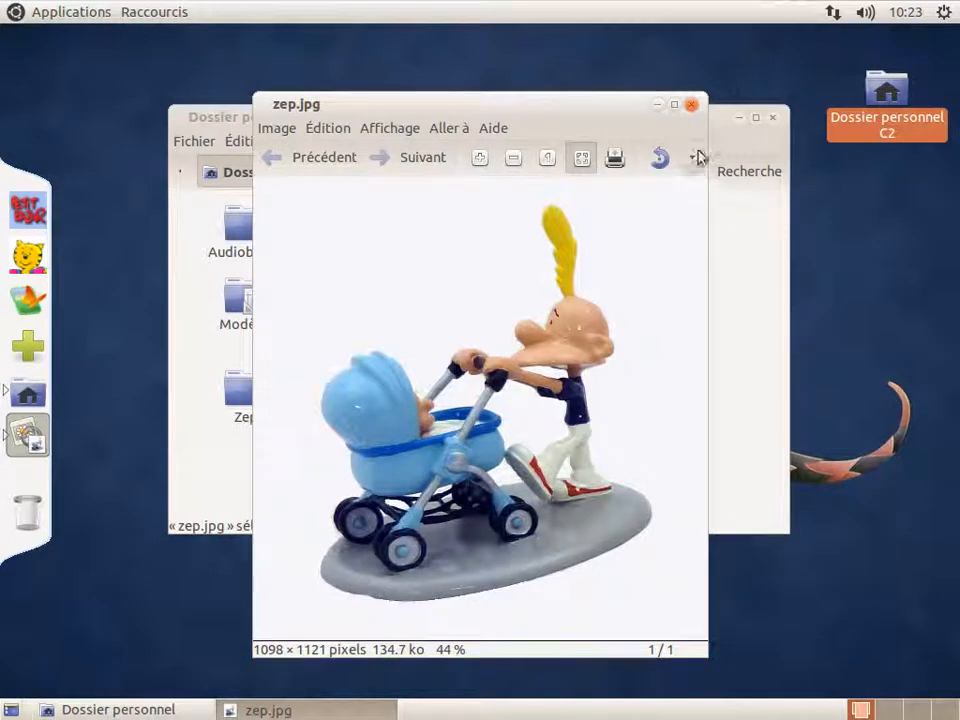
{"action": "left_click", "coordinate": [691, 105]}
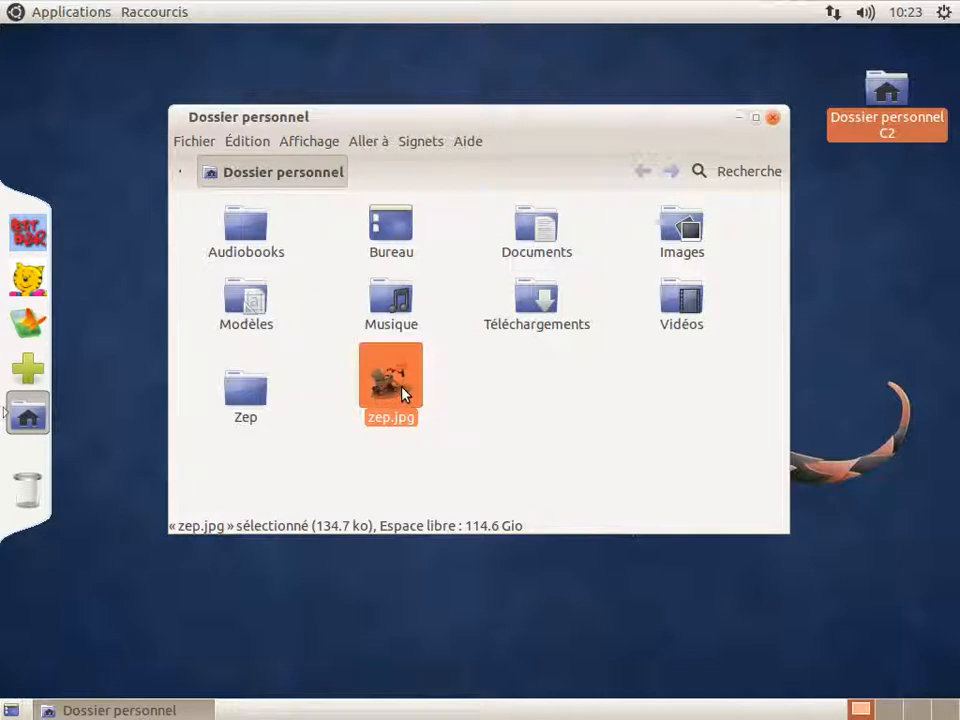
{"action": "left_click_drag", "start_coordinate": [405, 393], "coordinate": [258, 396]}
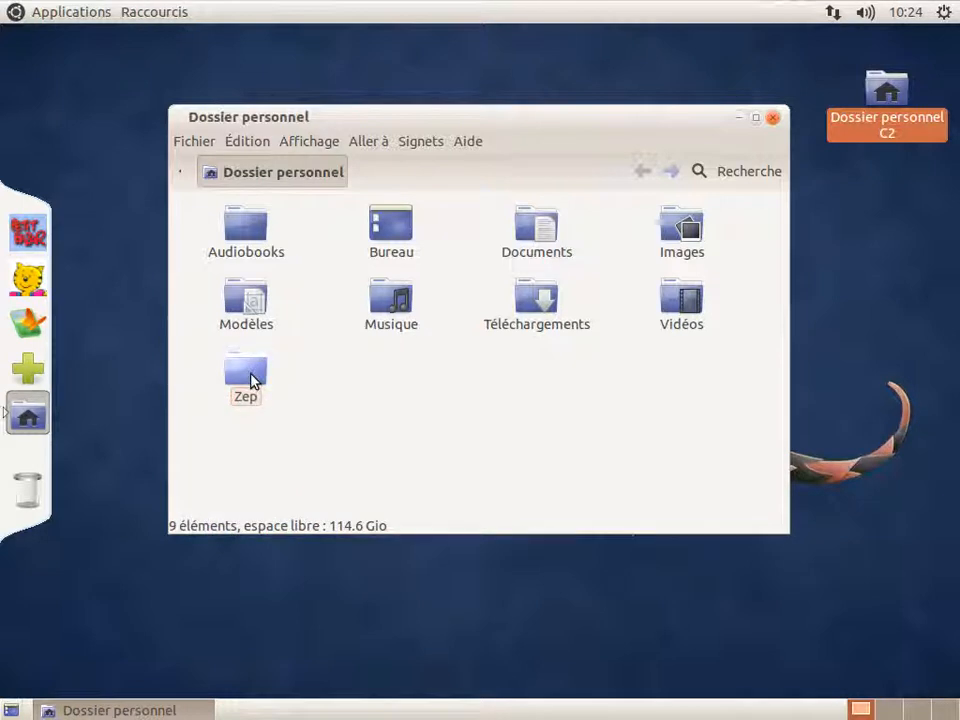
- Open the Zep folder and copy zep.jpg from it onto the desktop
{"action": "double_click", "coordinate": [250, 380]}
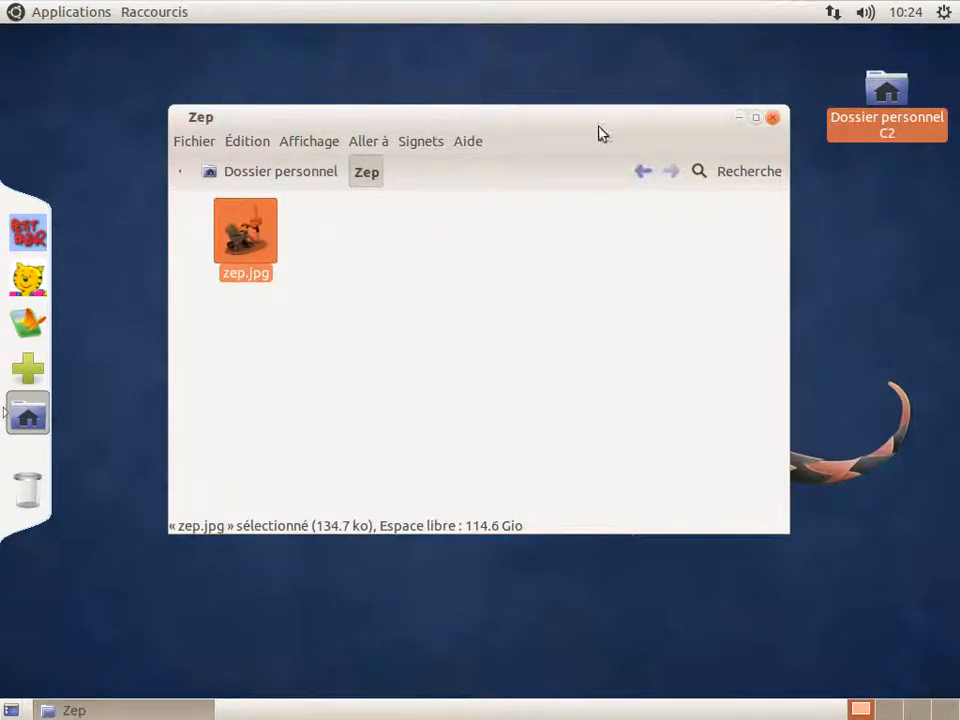
{"action": "left_click_drag", "start_coordinate": [568, 118], "coordinate": [673, 195]}
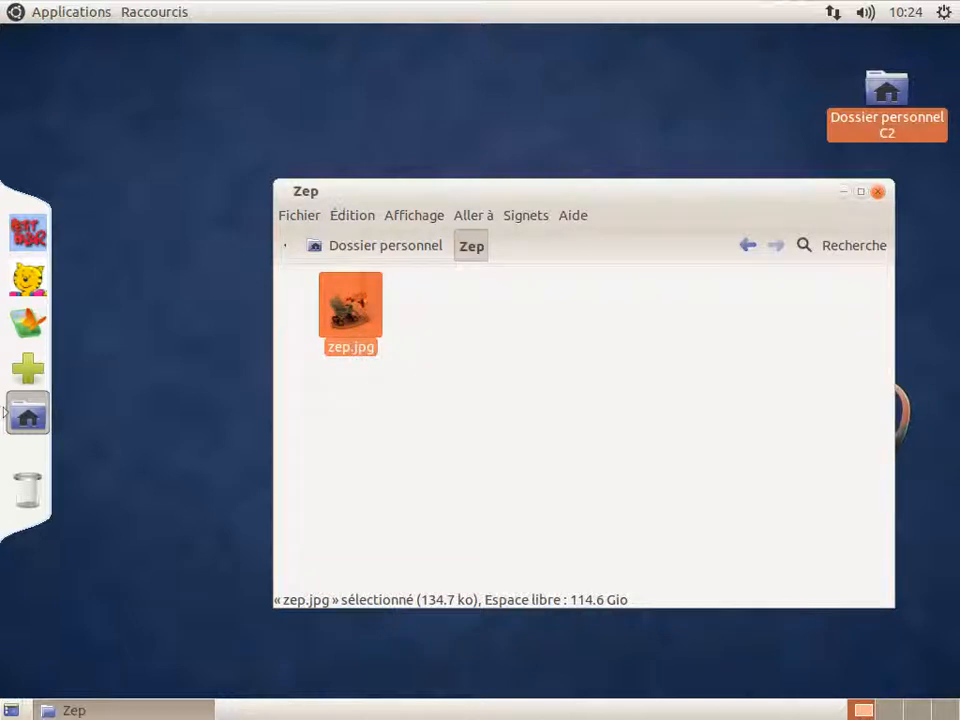
{"action": "left_click_drag", "start_coordinate": [361, 320], "coordinate": [185, 130]}
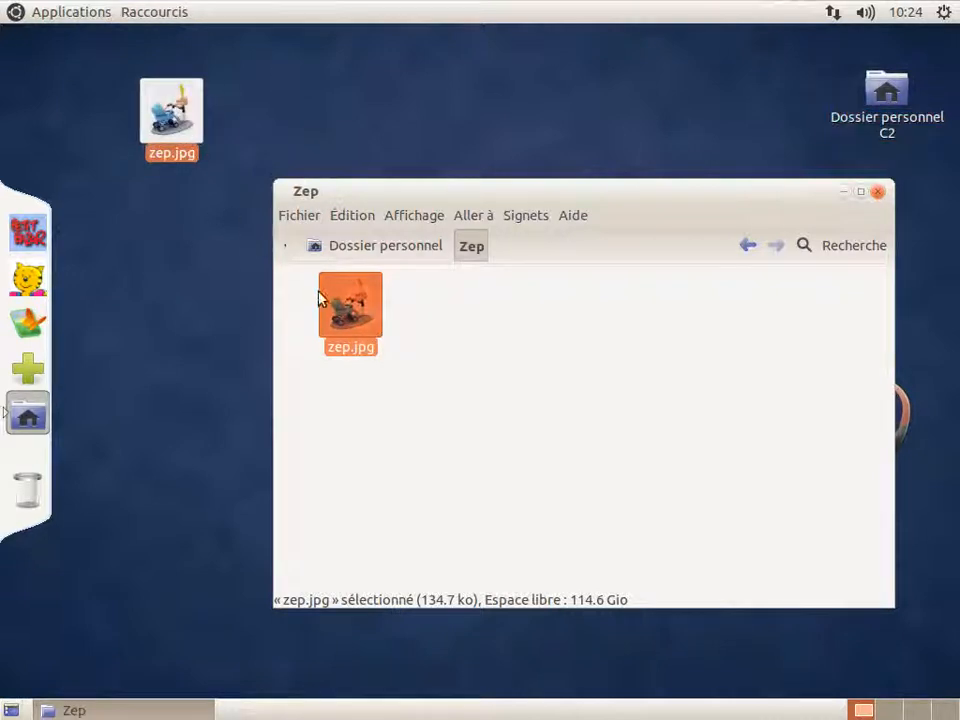
{"action": "left_click", "coordinate": [422, 416]}
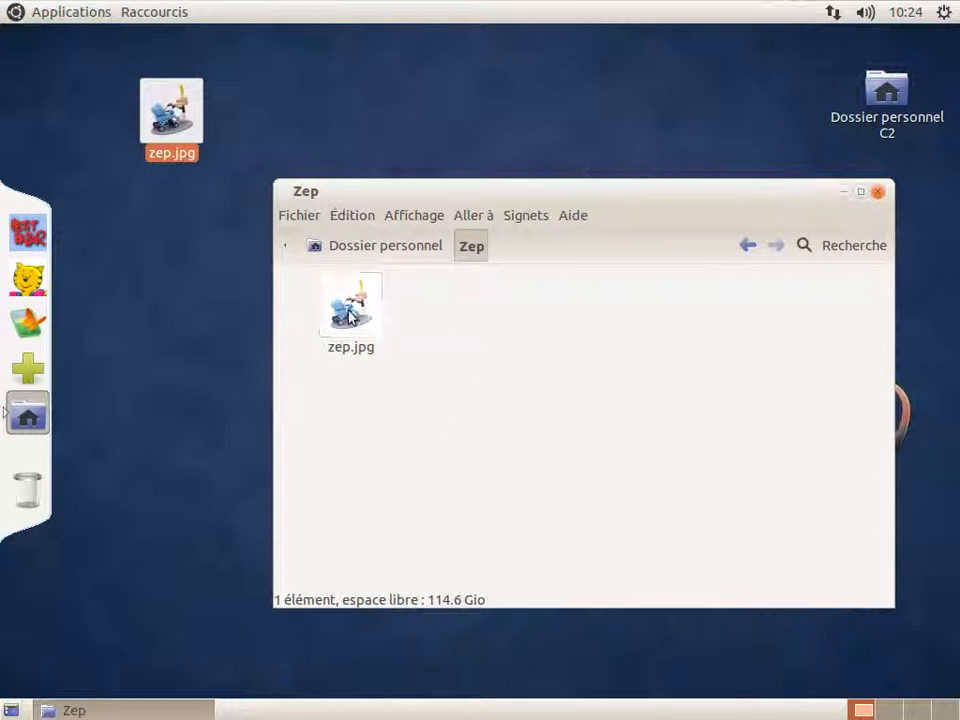
- Move zep.jpg from the Zep folder to the trash and restore it from there to its original location
{"action": "left_click_drag", "start_coordinate": [352, 306], "coordinate": [27, 490]}
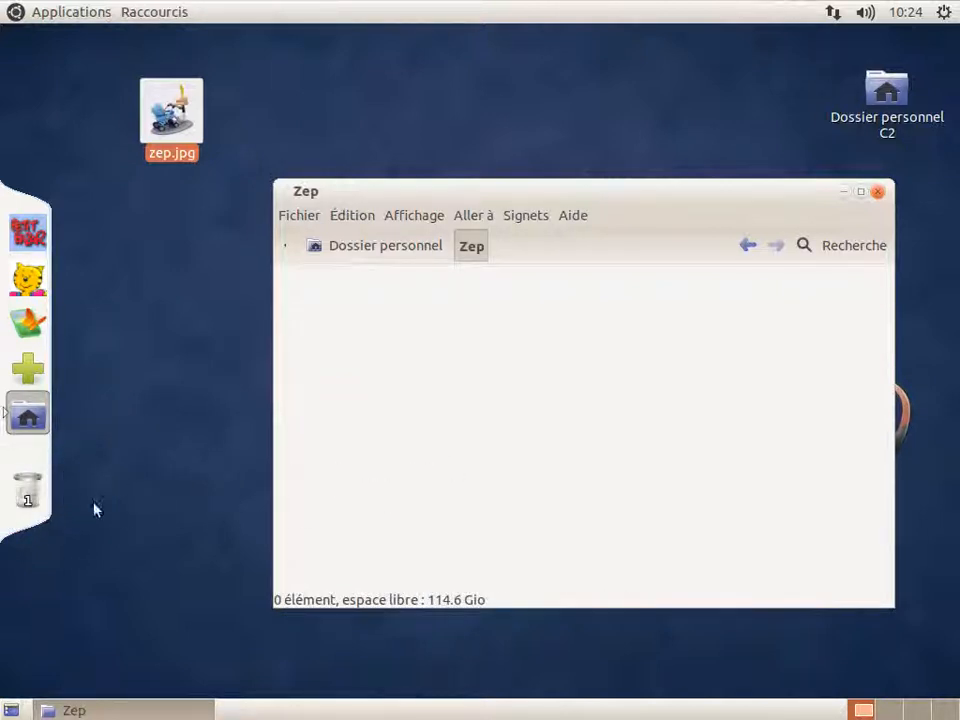
{"action": "mouse_move", "coordinate": [27, 493]}
{"action": "left_click", "coordinate": [521, 217]}
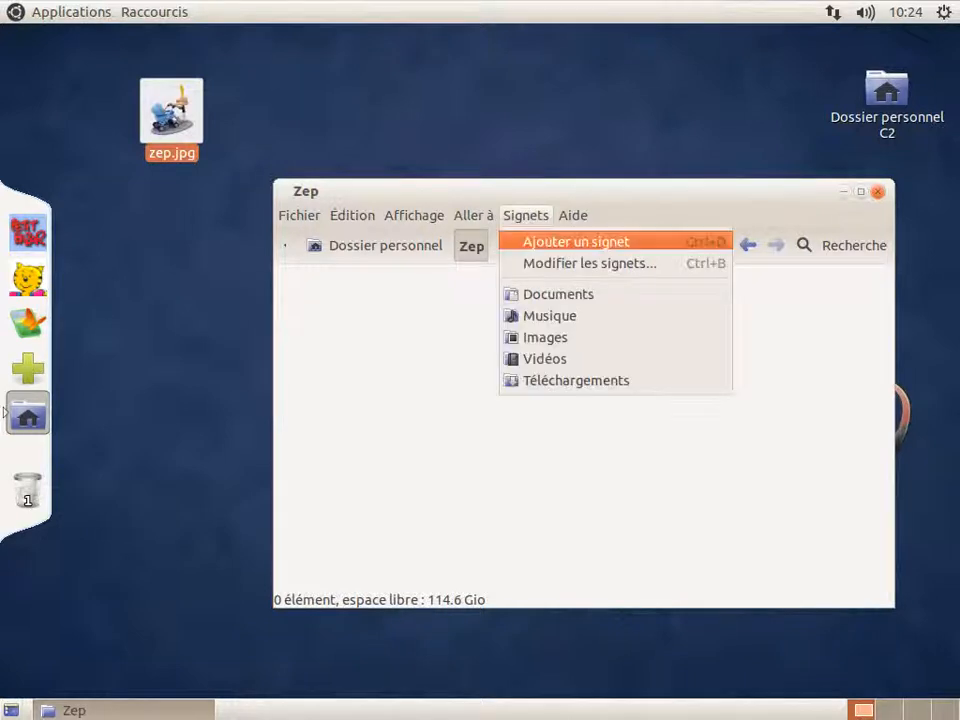
{"action": "mouse_move", "coordinate": [478, 218]}
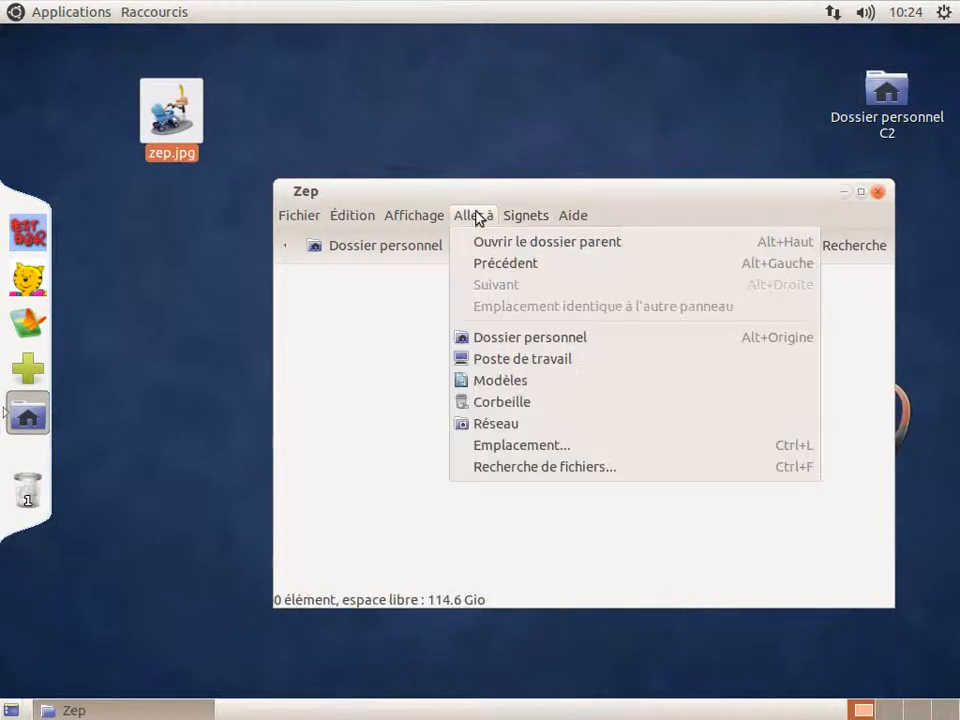
{"action": "left_click", "coordinate": [518, 400]}
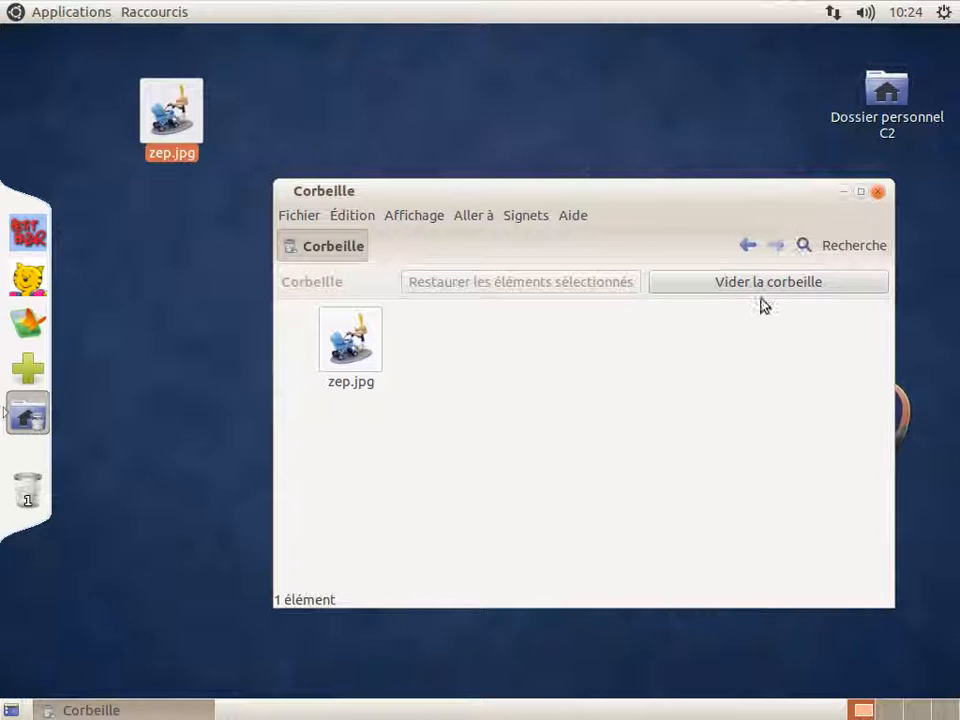
{"action": "left_click", "coordinate": [366, 345]}
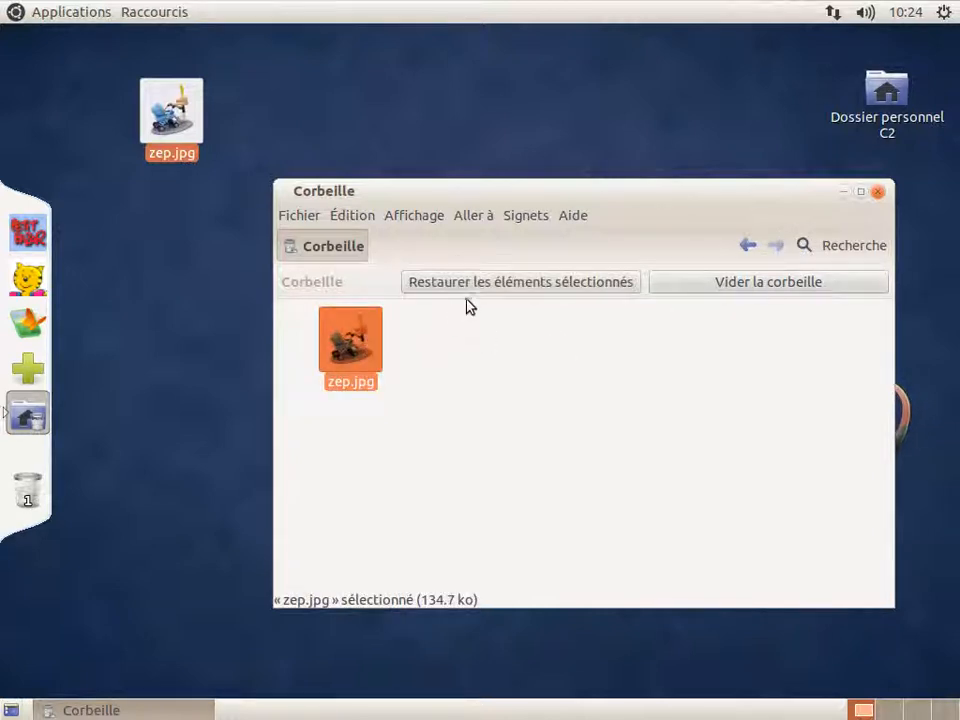
{"action": "left_click", "coordinate": [410, 284]}
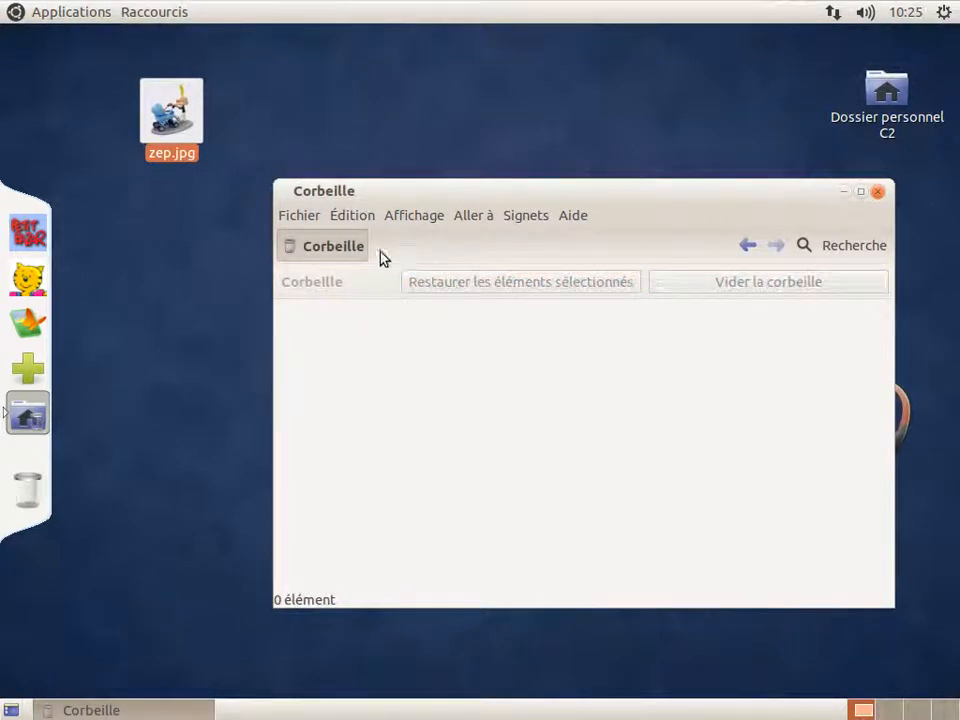
- Return to the Zep folder through the home folder and move its zep.jpg to the trash
{"action": "left_click", "coordinate": [467, 216]}
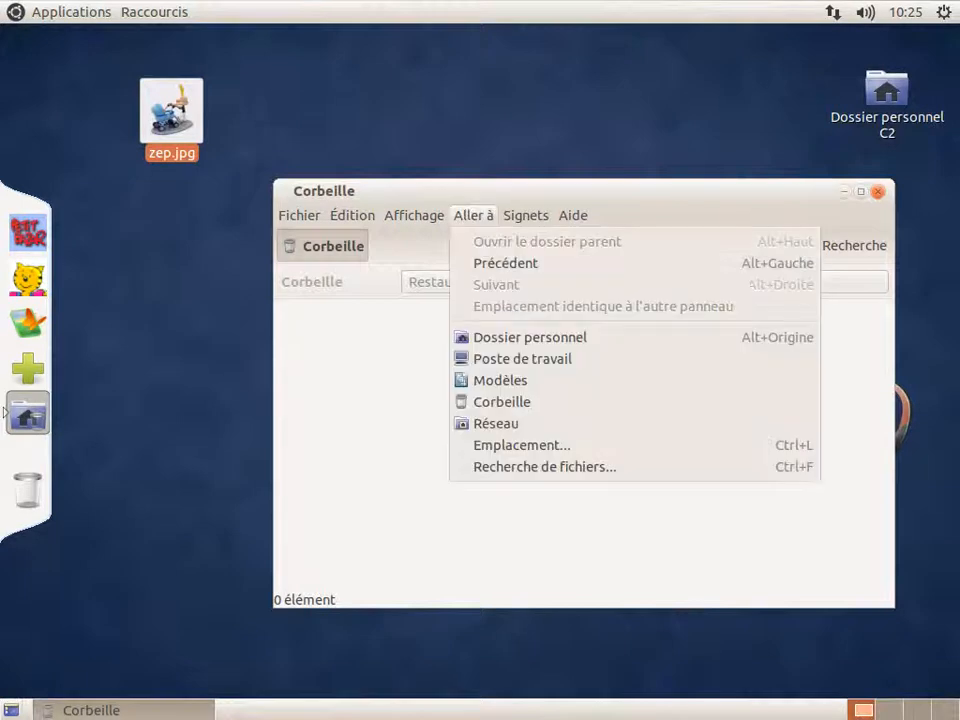
{"action": "left_click", "coordinate": [523, 343]}
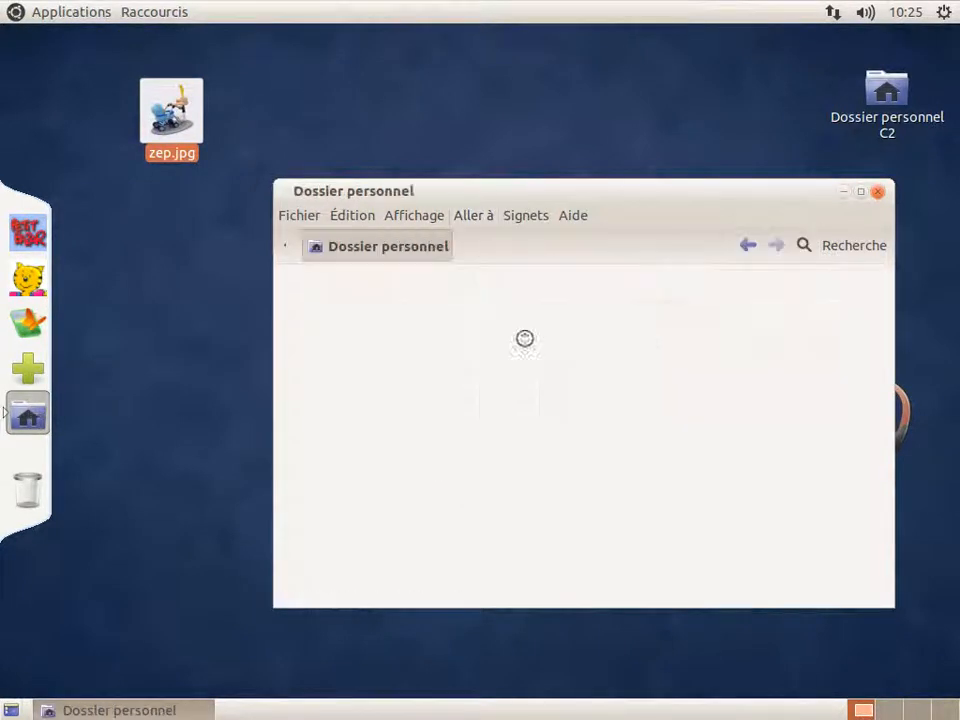
{"action": "double_click", "coordinate": [338, 465]}
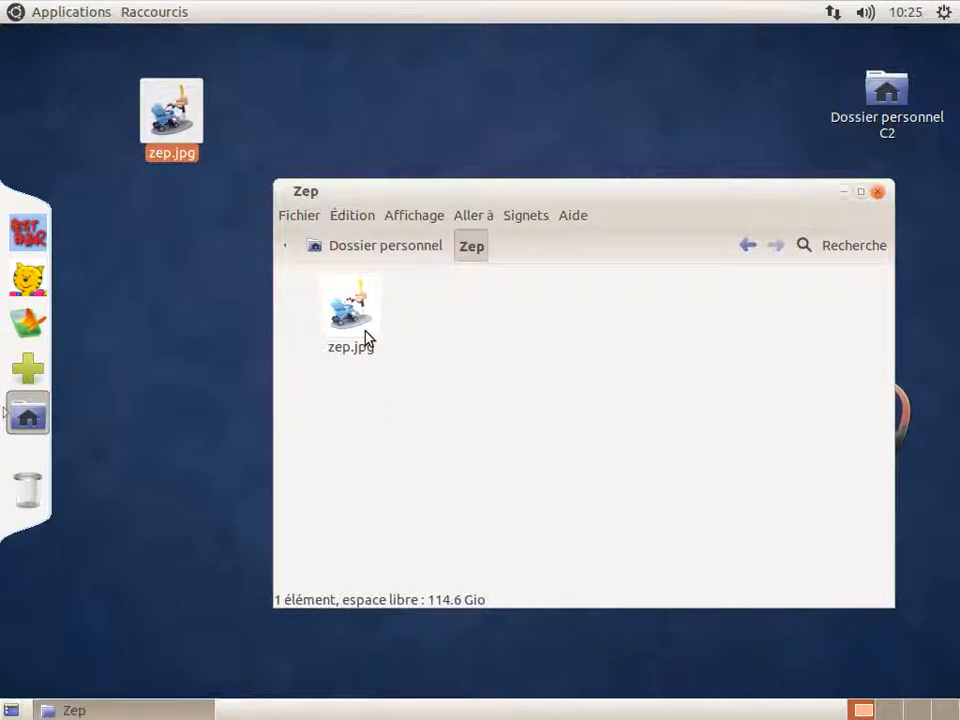
{"action": "left_click_drag", "start_coordinate": [358, 319], "coordinate": [29, 498]}
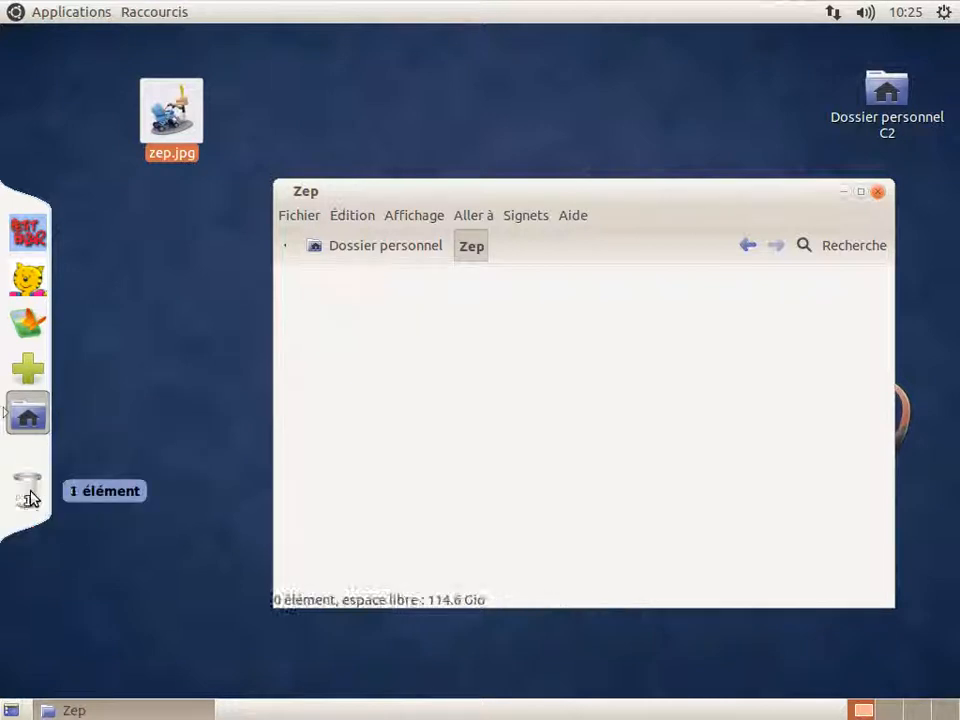
- Empty the trash permanently, viewing its contents before and after the deletion
{"action": "left_click", "coordinate": [29, 497]}
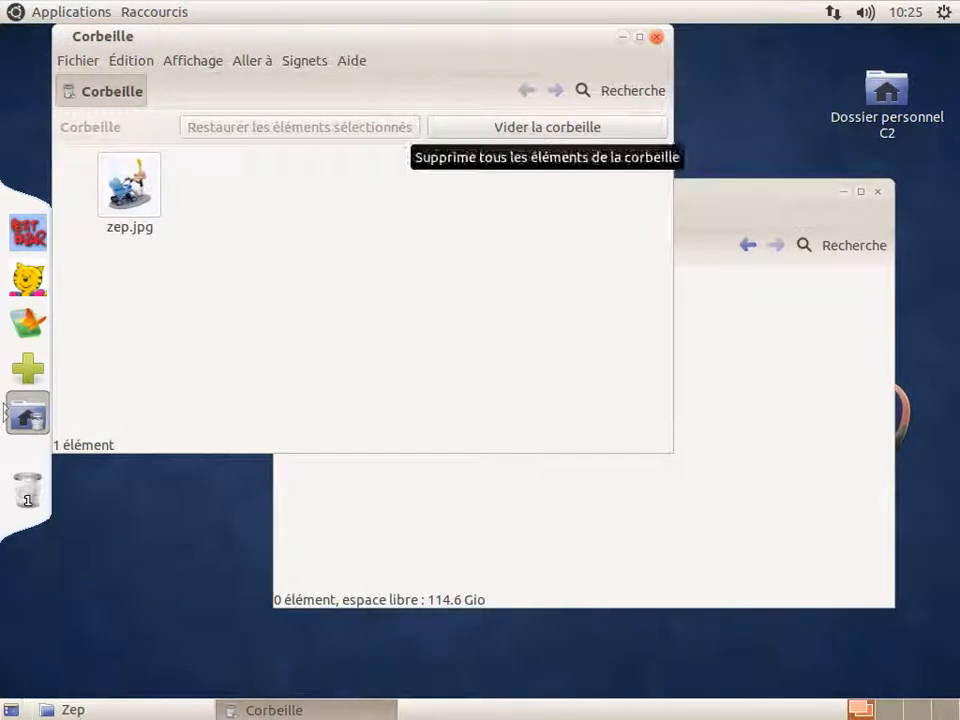
{"action": "left_click", "coordinate": [656, 37]}
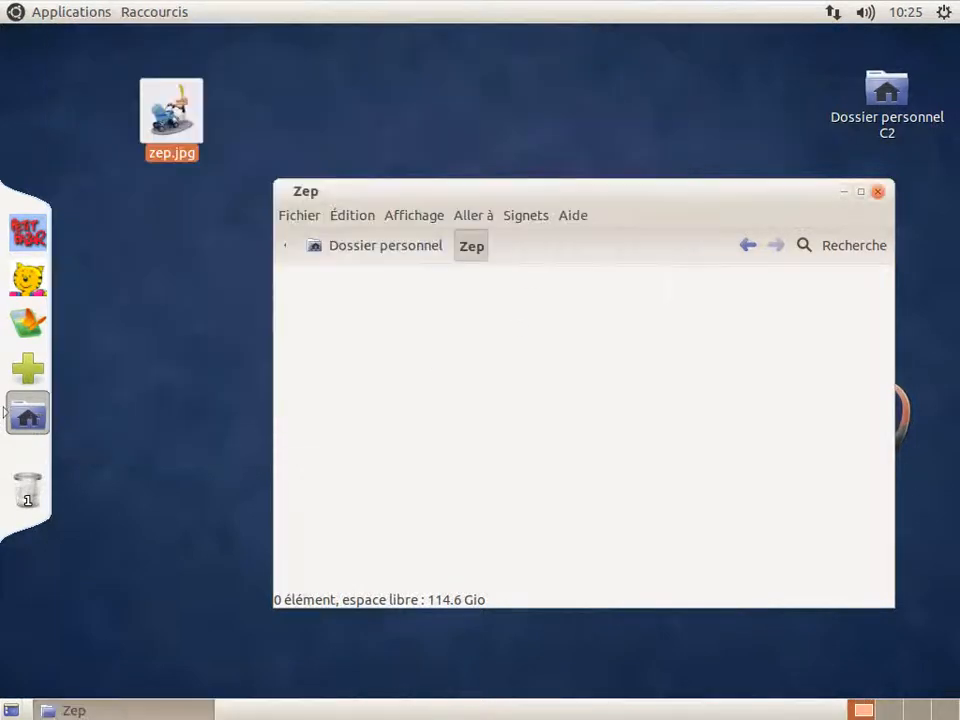
{"action": "right_click", "coordinate": [28, 500]}
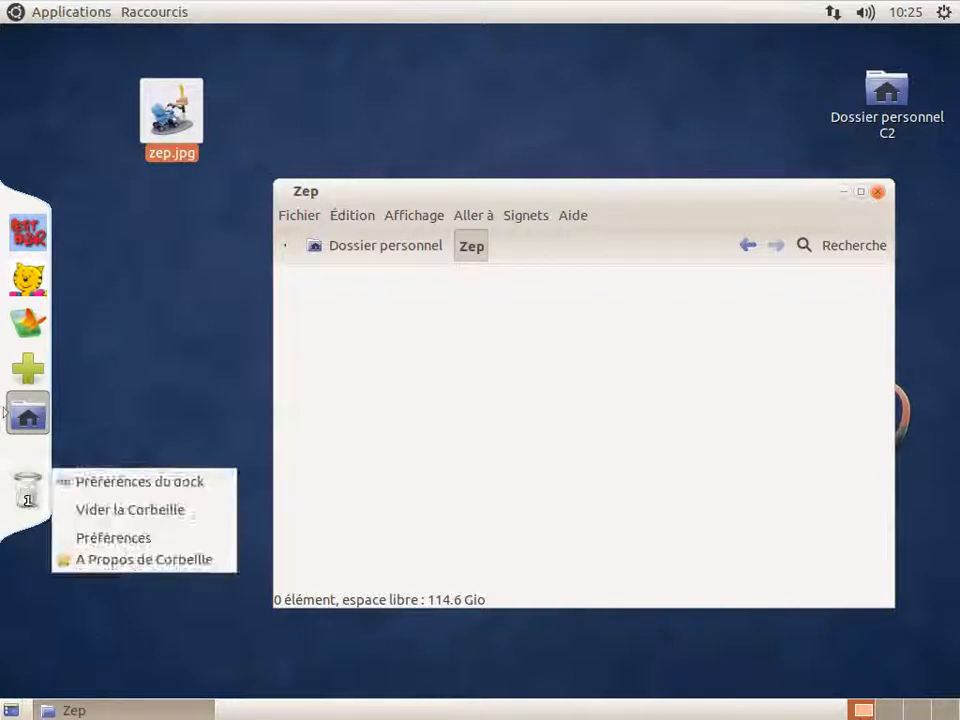
{"action": "left_click", "coordinate": [112, 510]}
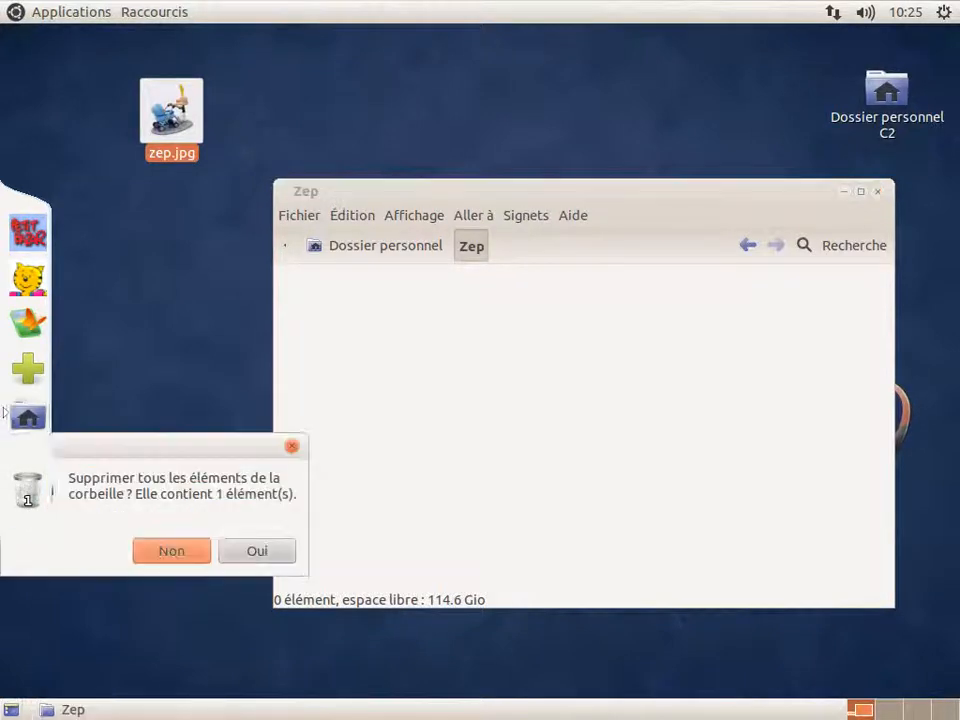
{"action": "left_click", "coordinate": [253, 560]}
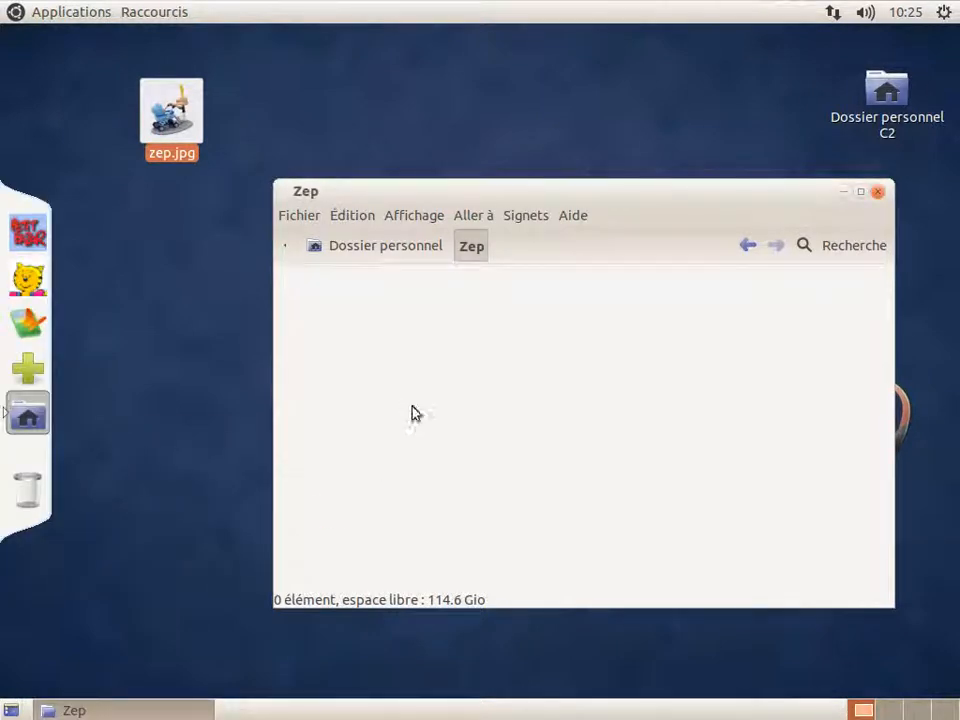
{"action": "left_click", "coordinate": [27, 492]}
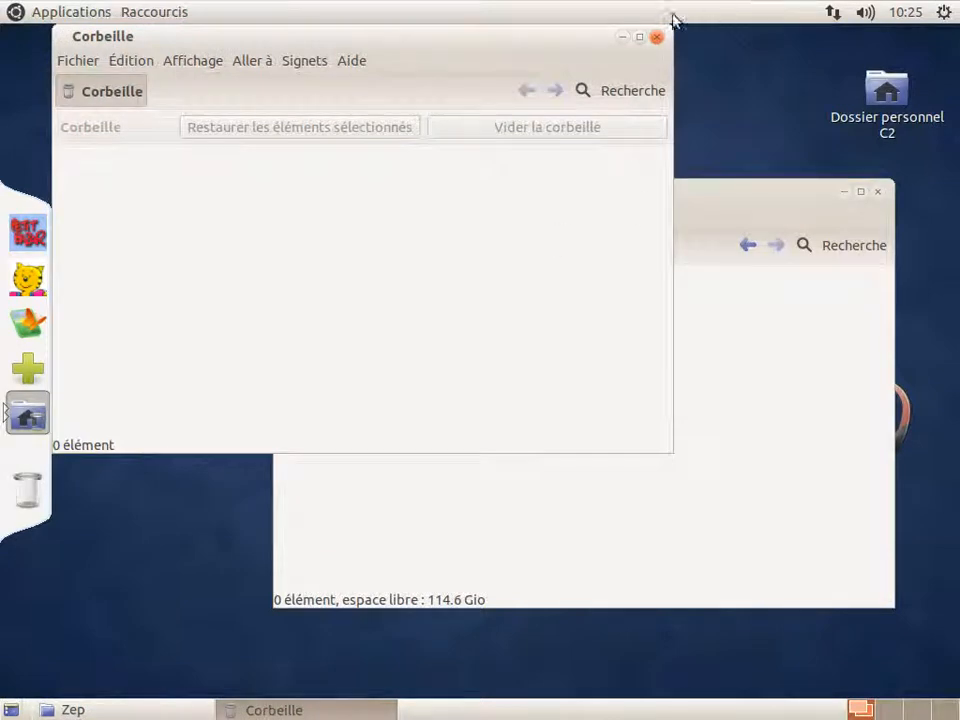
{"action": "left_click", "coordinate": [657, 40]}
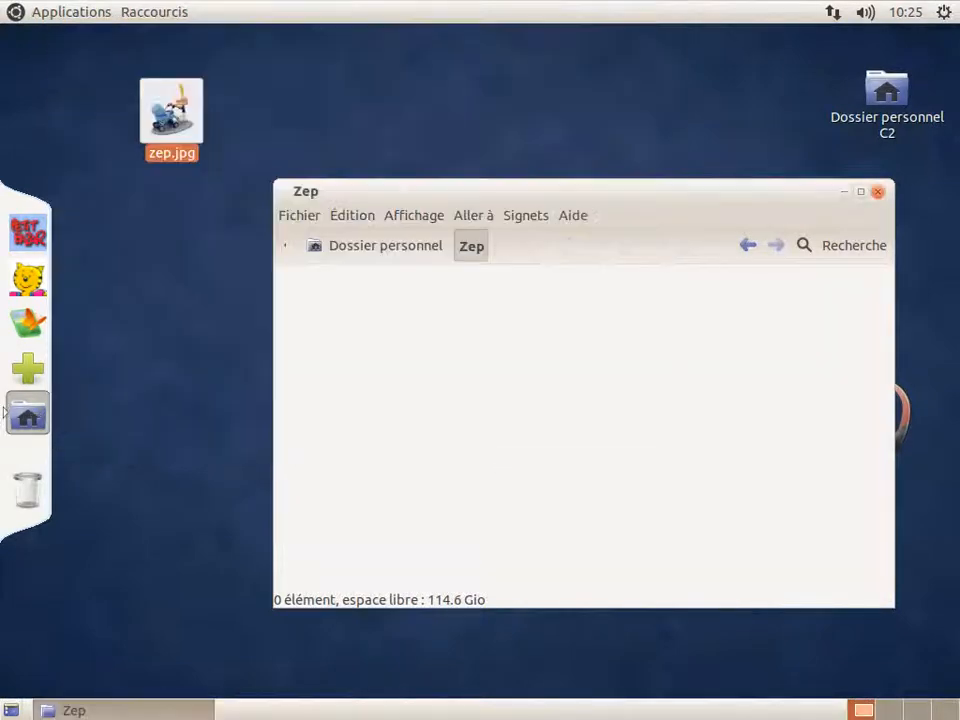
- Go back to the home folder and move zep.jpg into it from the desktop
{"action": "left_click", "coordinate": [366, 248]}
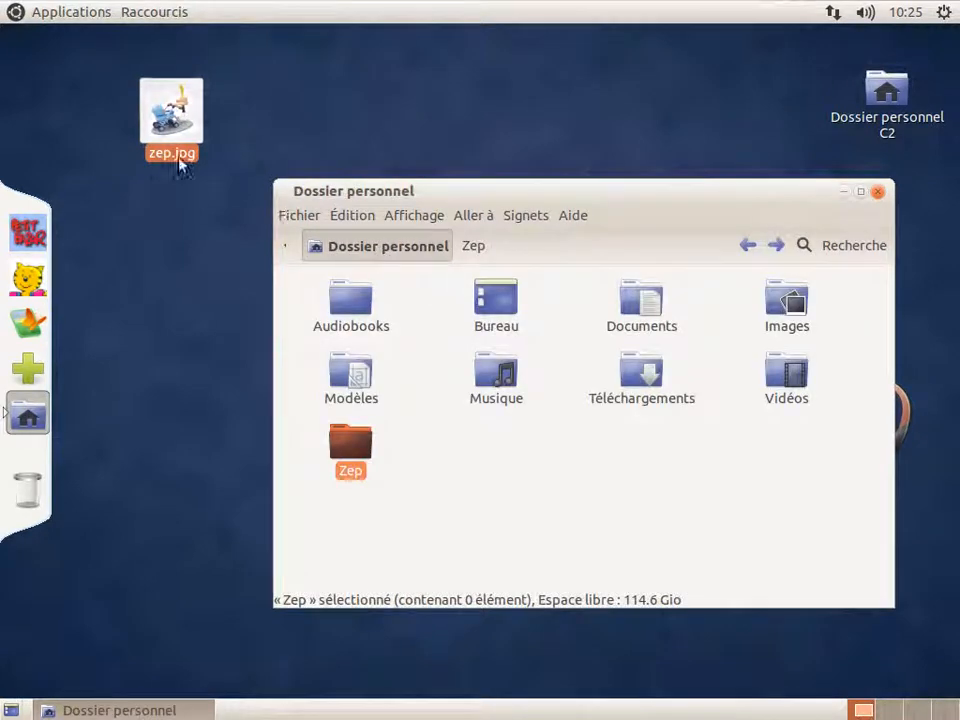
{"action": "left_click_drag", "start_coordinate": [175, 125], "coordinate": [500, 470]}
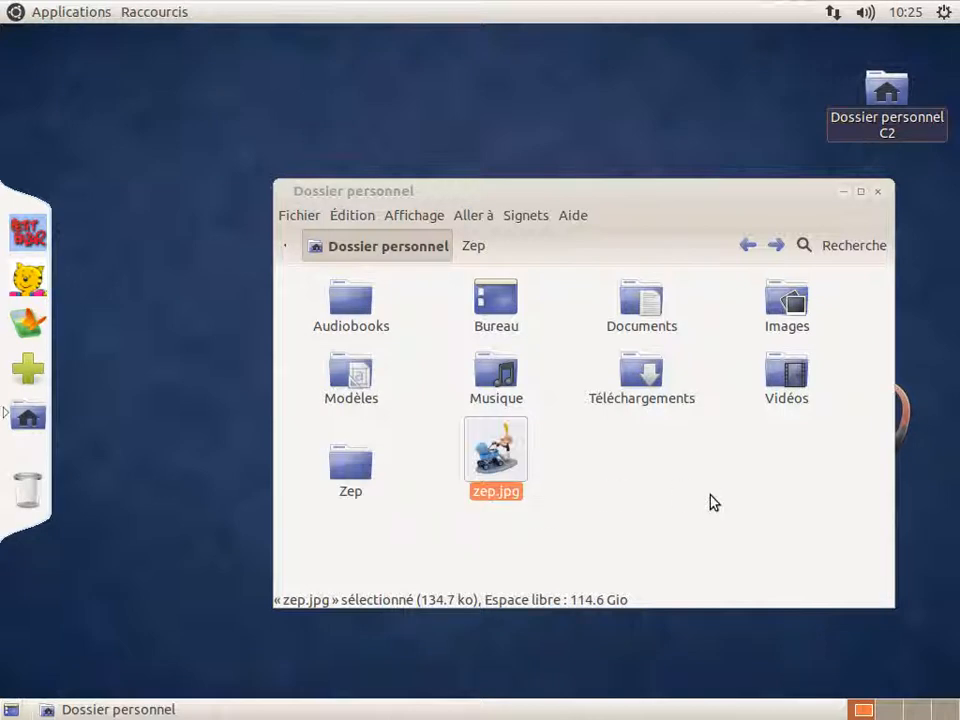
- Create a link to zep.jpg in the home folder and move that link into the Zep folder
{"action": "right_click", "coordinate": [500, 460]}
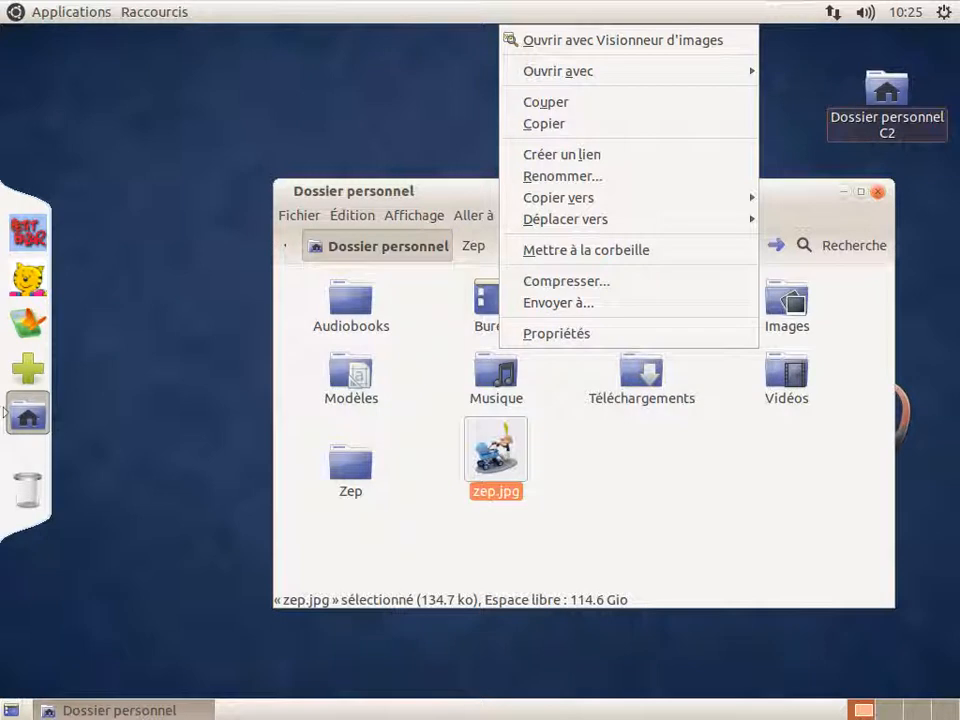
{"action": "left_click", "coordinate": [597, 162]}
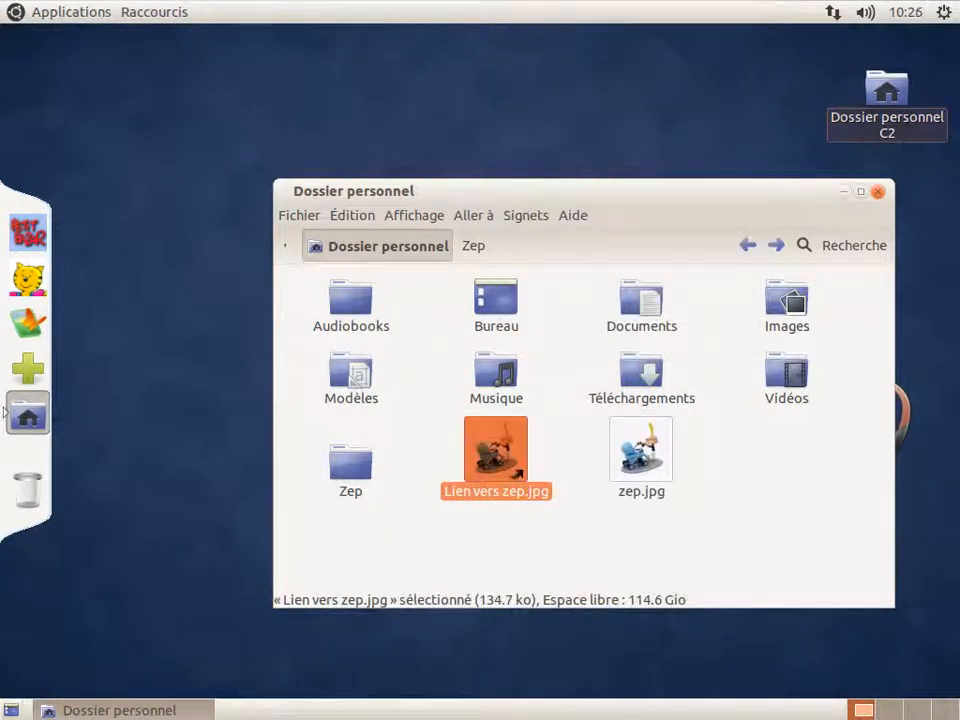
{"action": "left_click", "coordinate": [548, 540]}
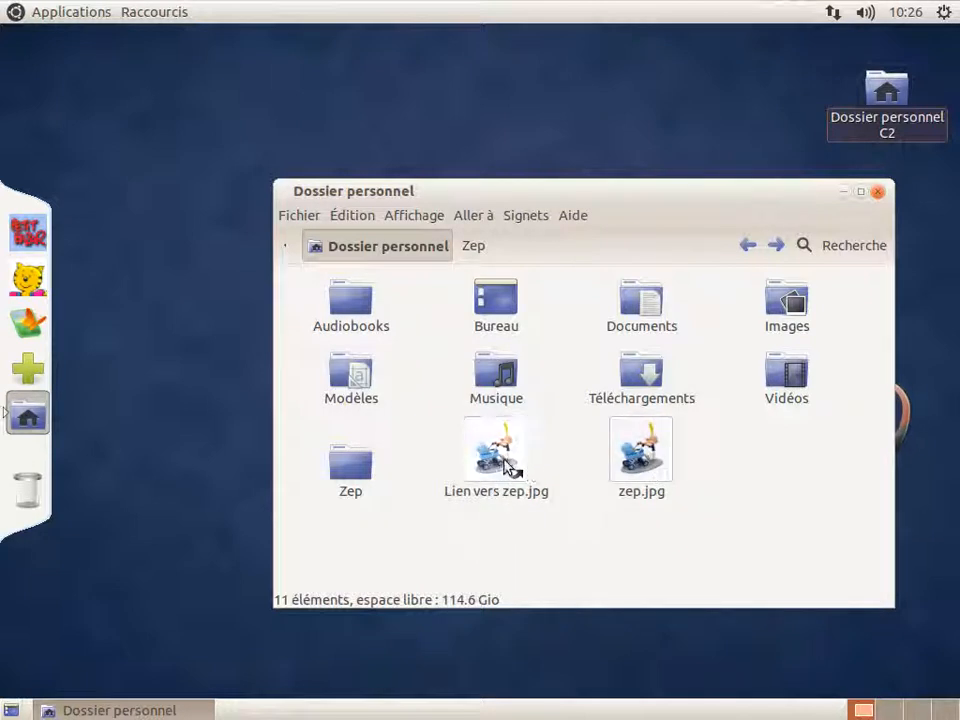
{"action": "left_click_drag", "start_coordinate": [505, 465], "coordinate": [350, 465]}
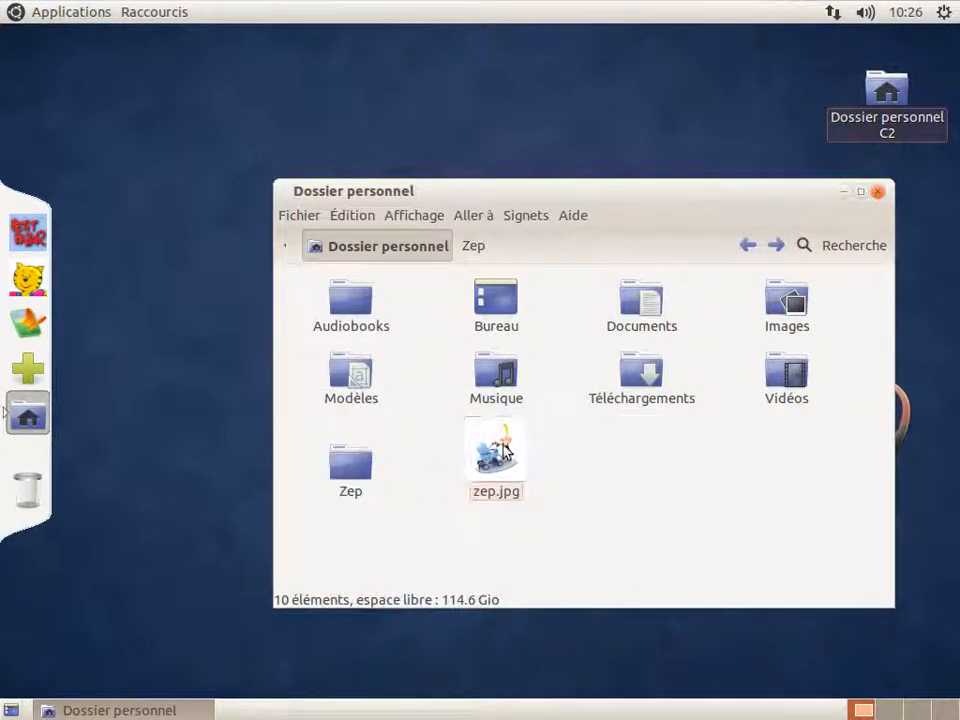
- Open the linked image in the Zep folder with the GIMP image editor and reposition its window so the whole picture shows
{"action": "double_click", "coordinate": [358, 468]}
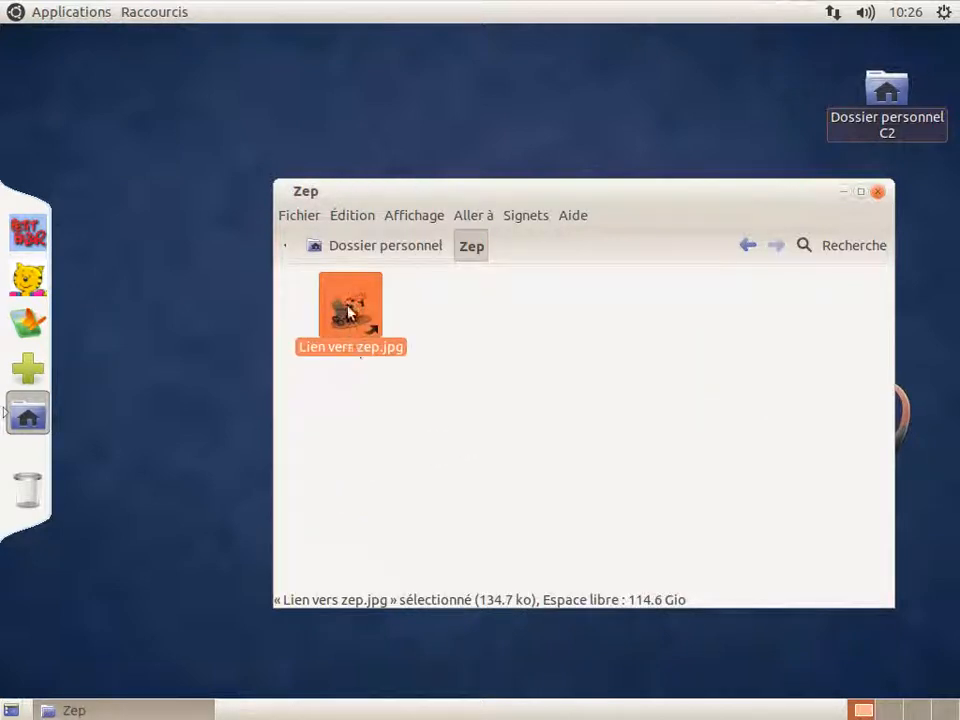
{"action": "right_click", "coordinate": [349, 313]}
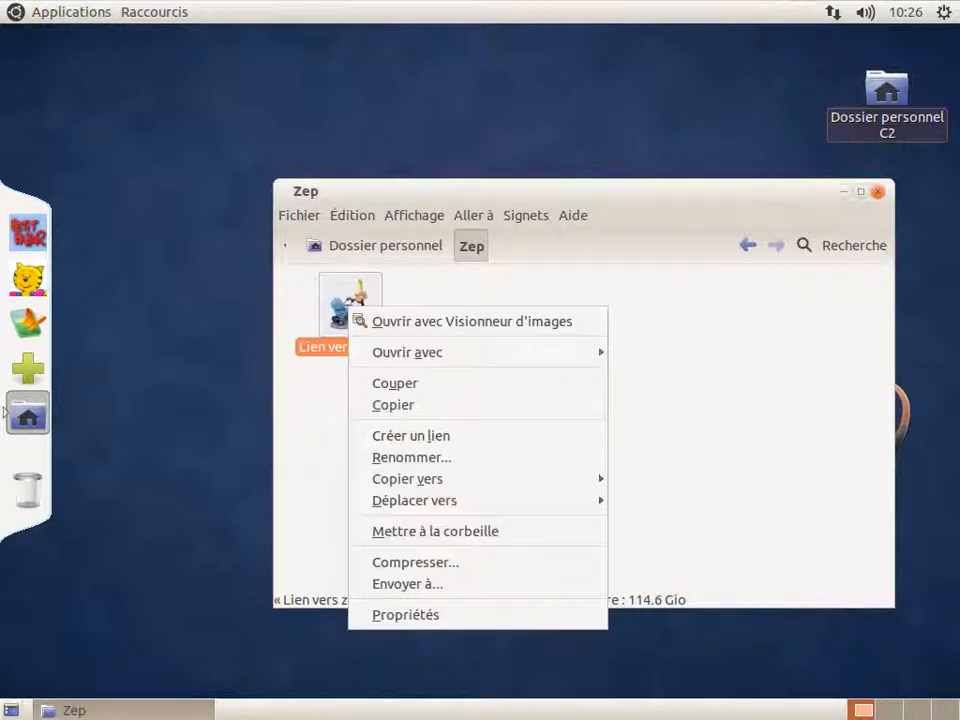
{"action": "mouse_move", "coordinate": [510, 358]}
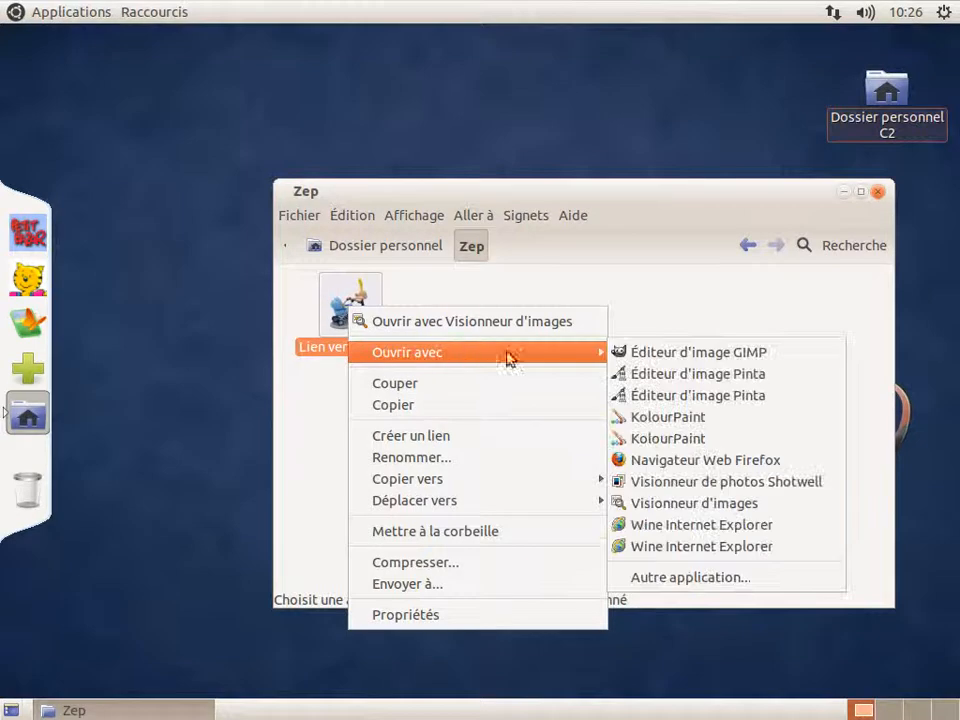
{"action": "left_click", "coordinate": [655, 352]}
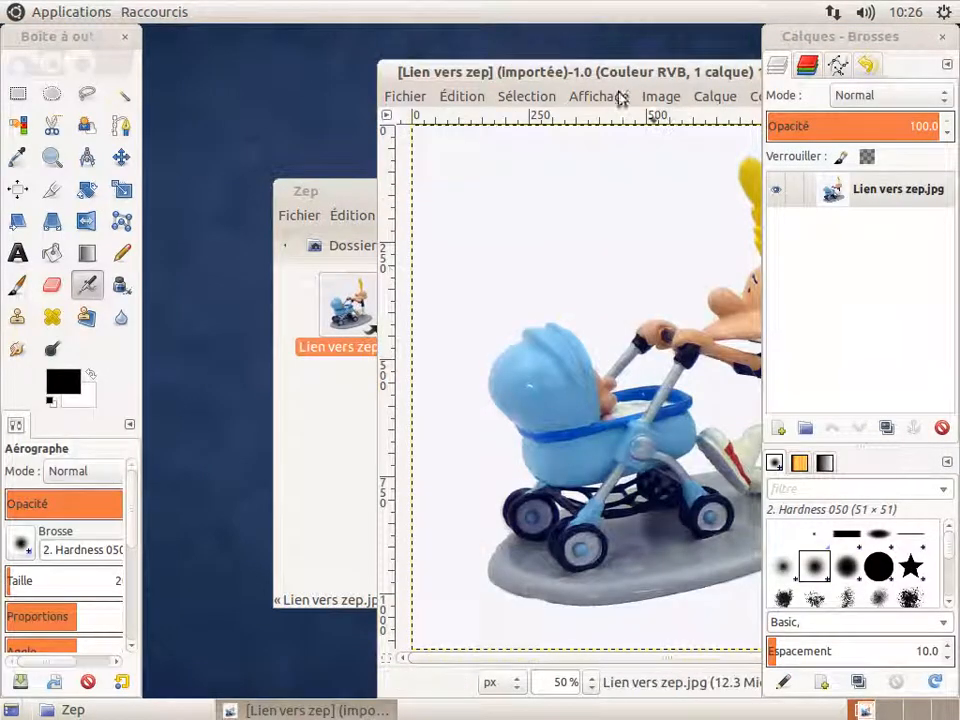
{"action": "left_click_drag", "start_coordinate": [602, 76], "coordinate": [411, 60]}
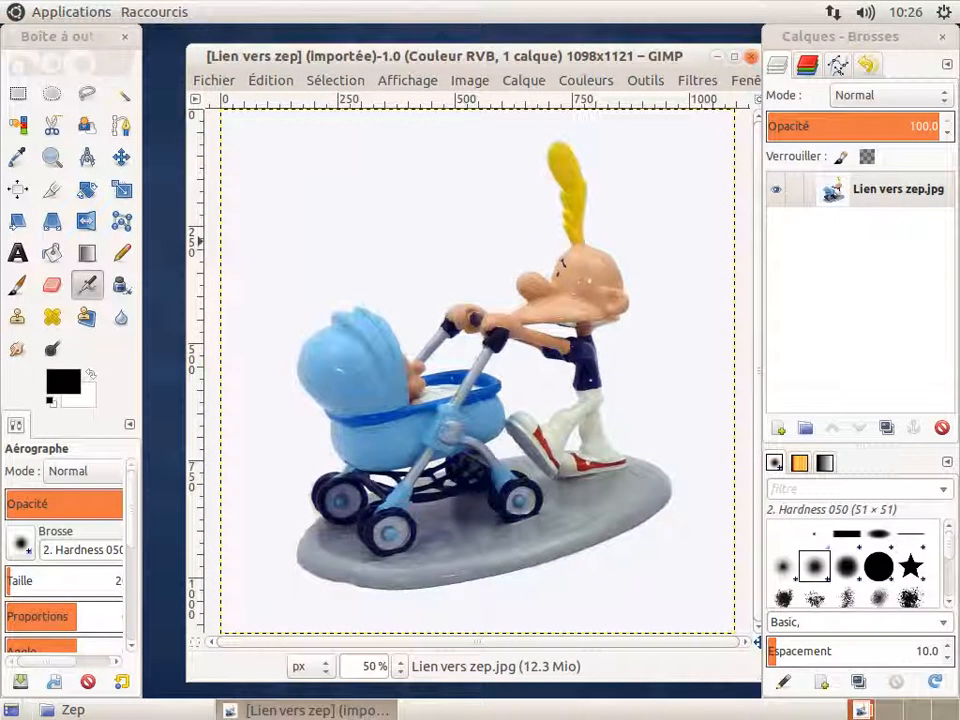
- Select the Airbrush tool and set the foreground color to red, f10b0b
{"action": "left_click", "coordinate": [84, 286]}
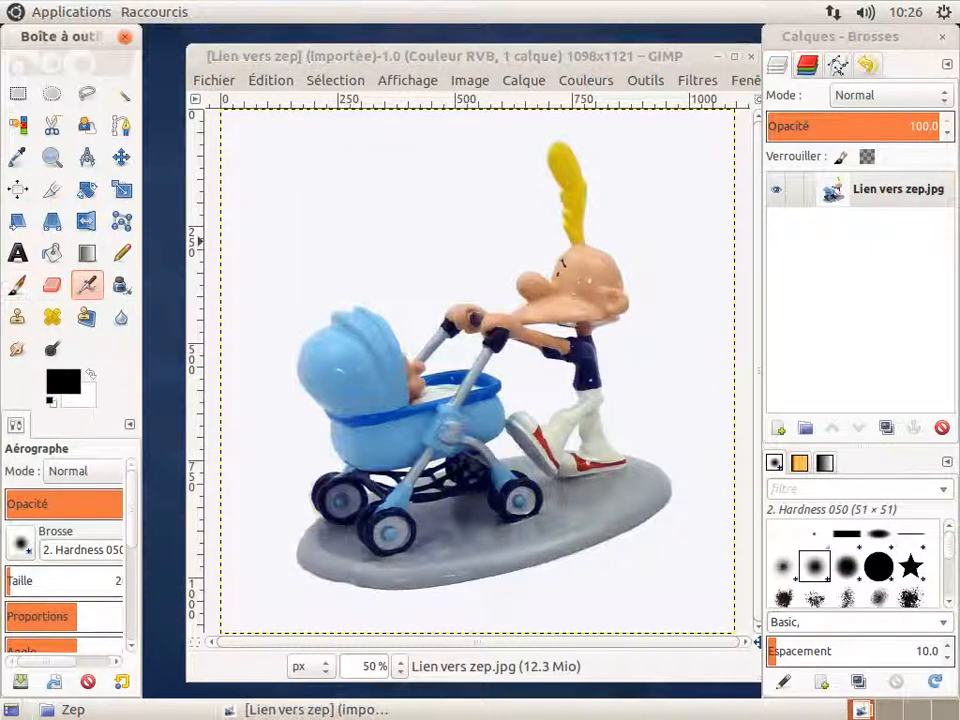
{"action": "left_click", "coordinate": [62, 381]}
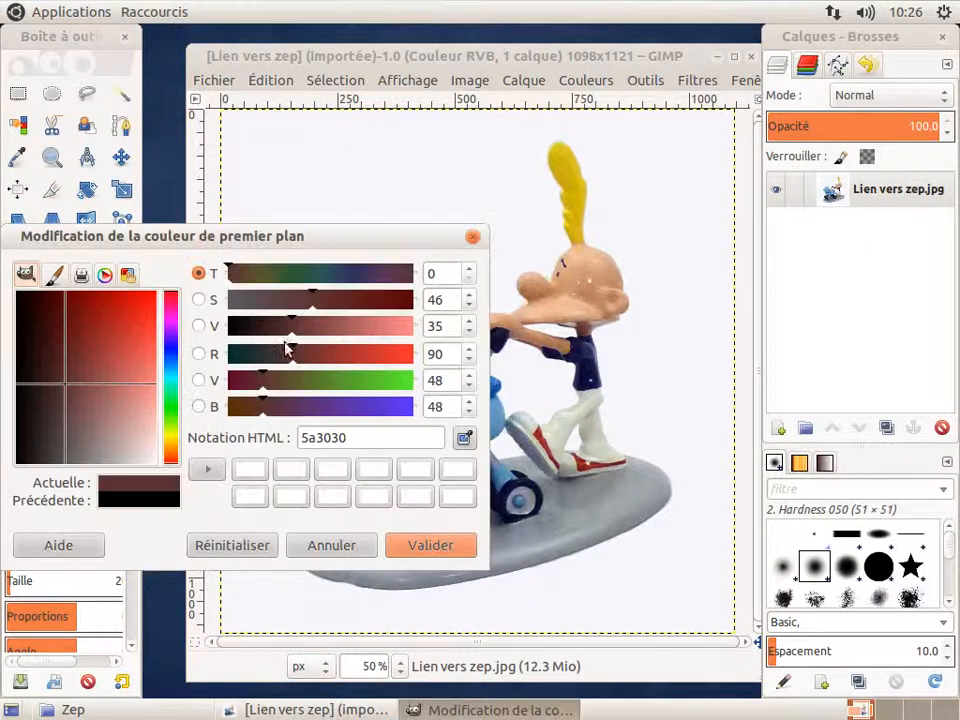
{"action": "left_click", "coordinate": [148, 294]}
{"action": "left_click_drag", "start_coordinate": [147, 299], "coordinate": [149, 299]}
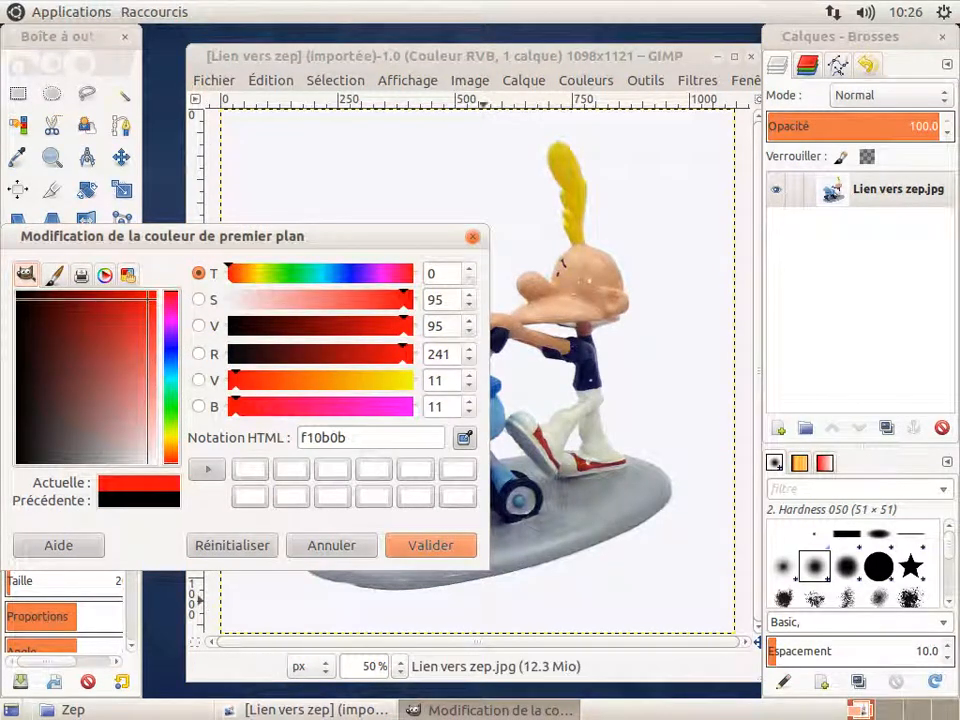
{"action": "left_click", "coordinate": [432, 553]}
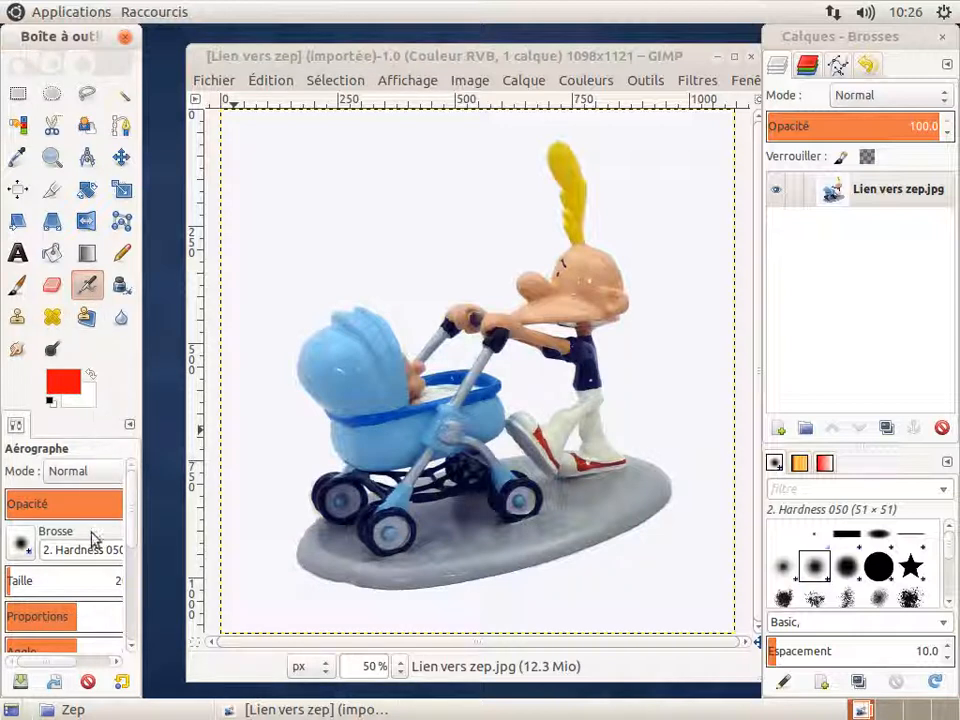
- Choose the Hardness 100 brush and paint a large red cross over the figure and the pram
{"action": "left_click", "coordinate": [21, 545]}
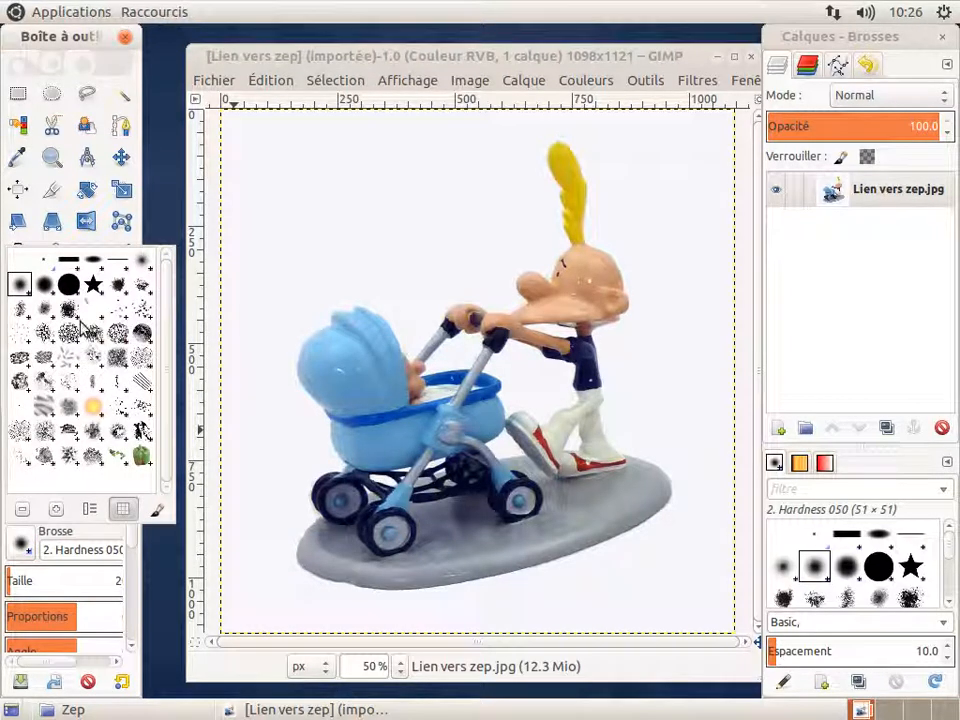
{"action": "left_click", "coordinate": [71, 288]}
{"action": "mouse_move", "coordinate": [316, 270]}
{"action": "left_mouse_down"}
{"action": "mouse_move", "coordinate": [349, 286]}
{"action": "mouse_move", "coordinate": [402, 397]}
{"action": "mouse_move", "coordinate": [592, 516]}
{"action": "mouse_move", "coordinate": [607, 425]}
{"action": "left_mouse_up"}
{"action": "left_click_drag", "start_coordinate": [608, 212], "coordinate": [318, 545]}
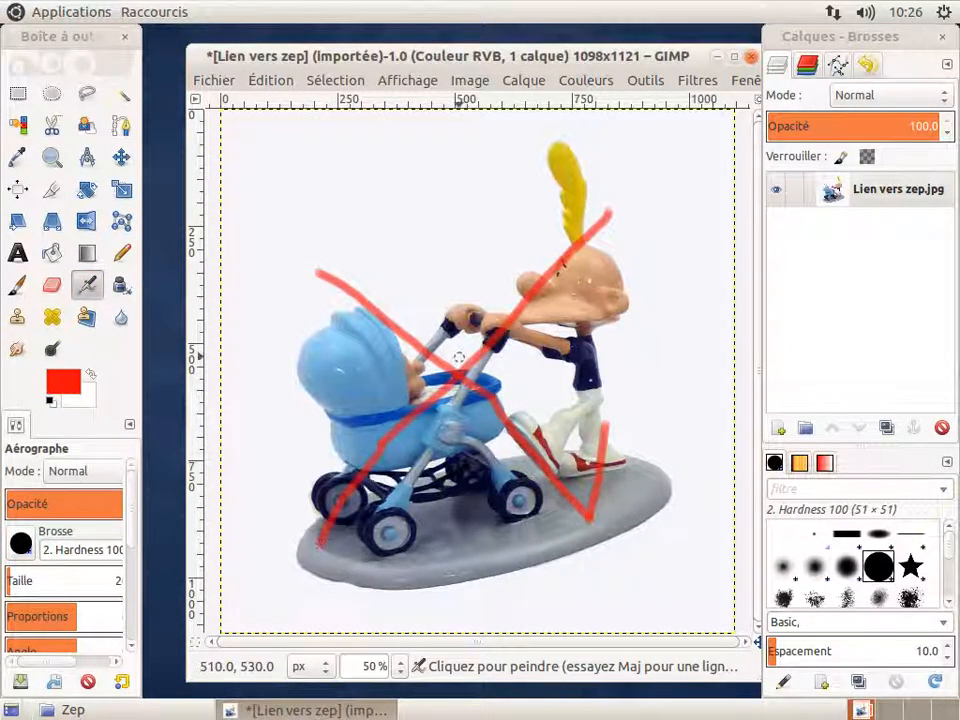
{"action": "left_click", "coordinate": [223, 84]}
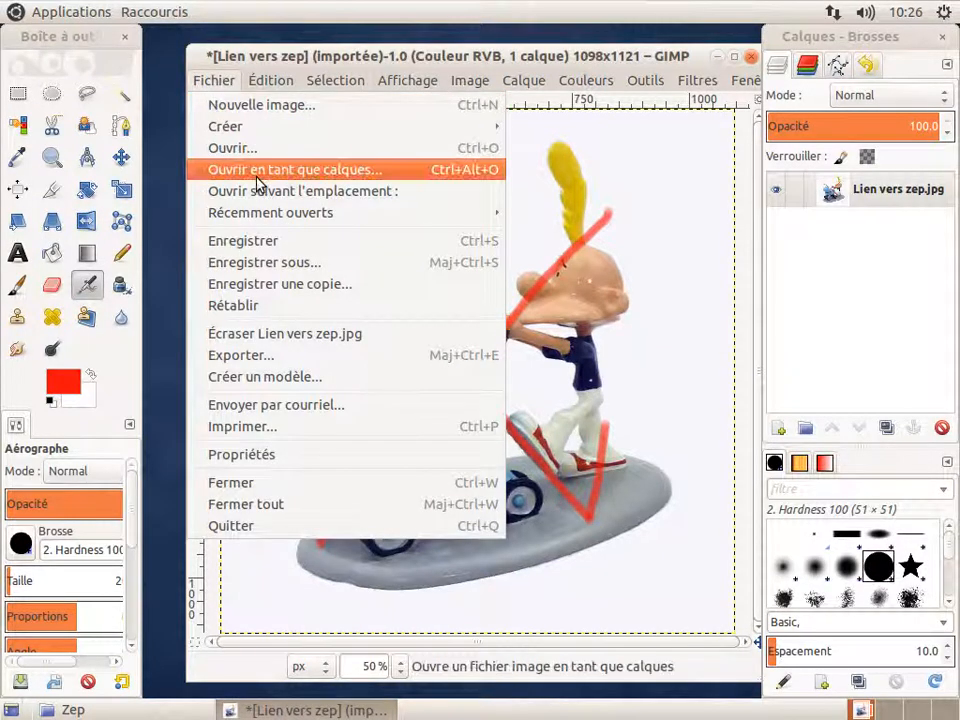
{"action": "left_click", "coordinate": [272, 240]}
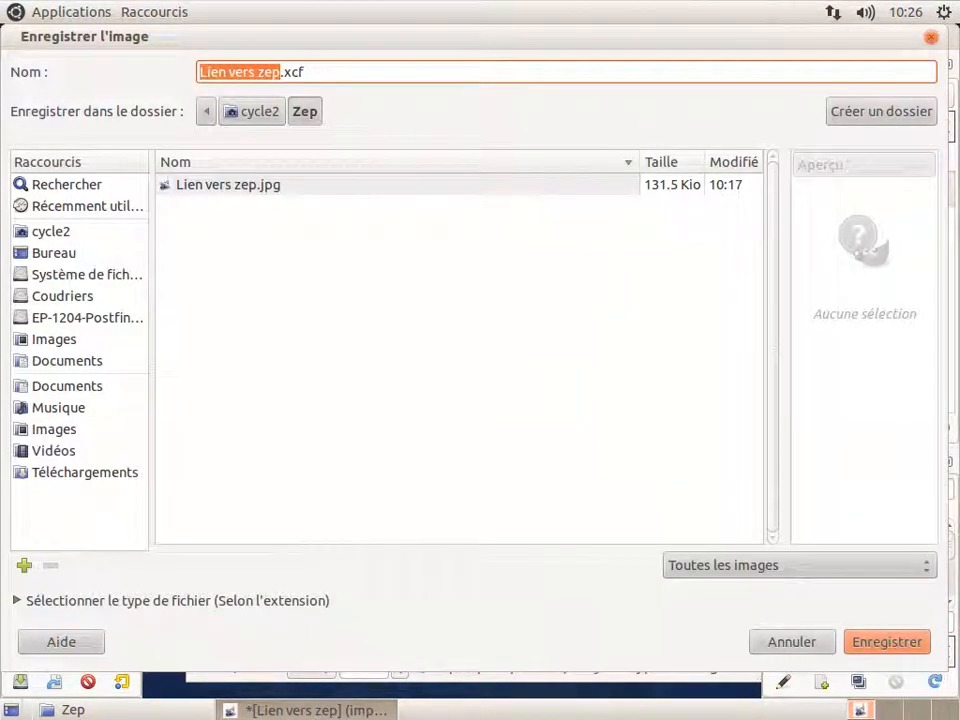
{"action": "left_click", "coordinate": [818, 645]}
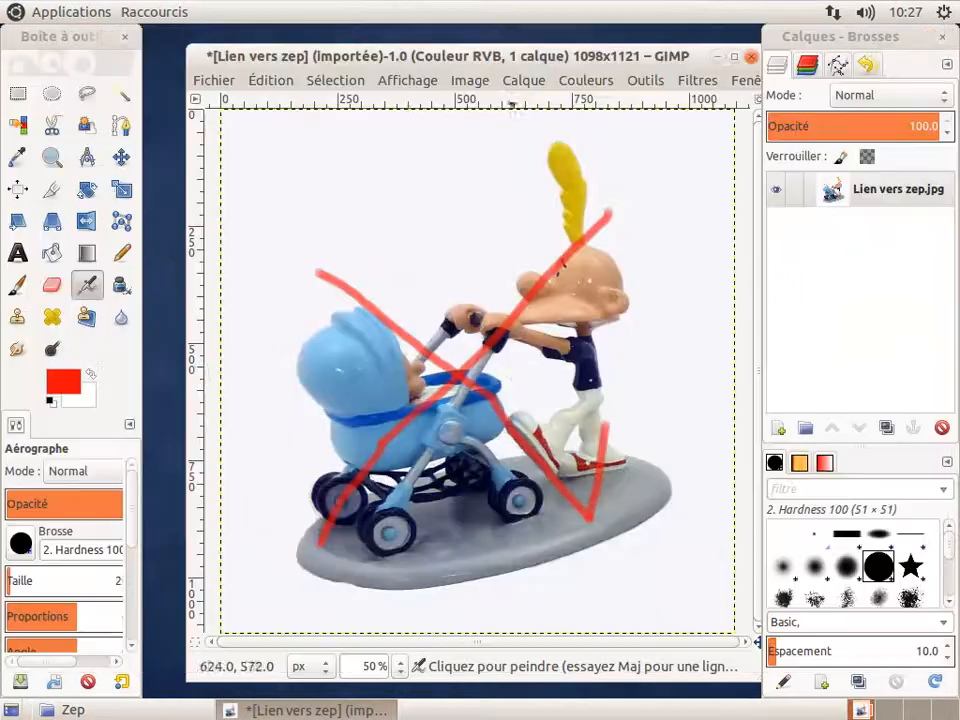
- Try to save the marked image under the existing name Lien vers zep.jpg in the Zep folder
{"action": "left_click", "coordinate": [215, 80]}
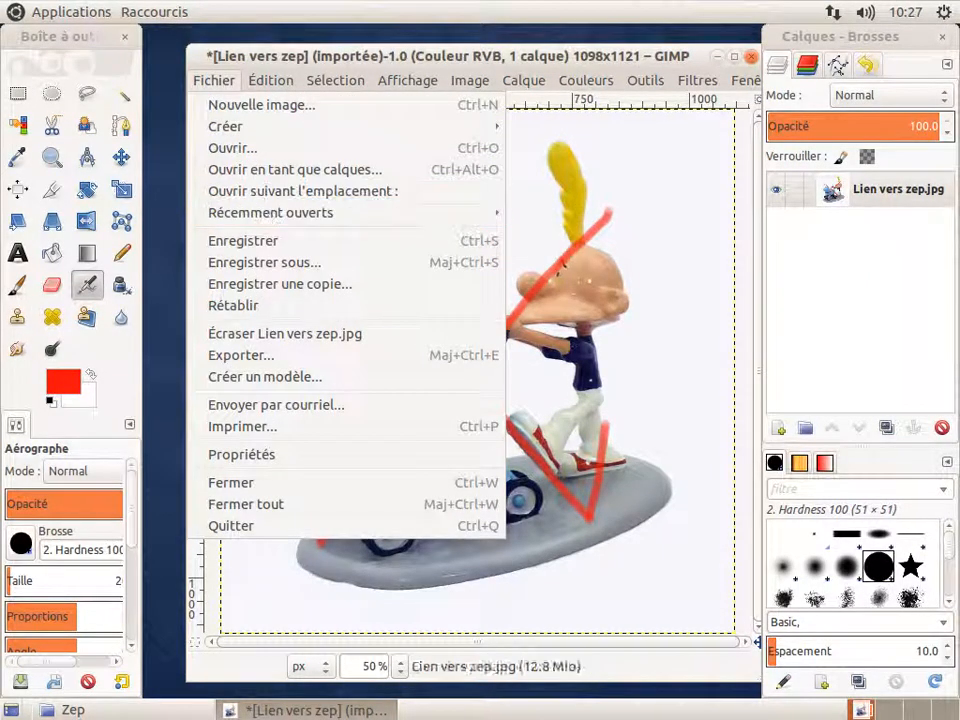
{"action": "left_click", "coordinate": [272, 262]}
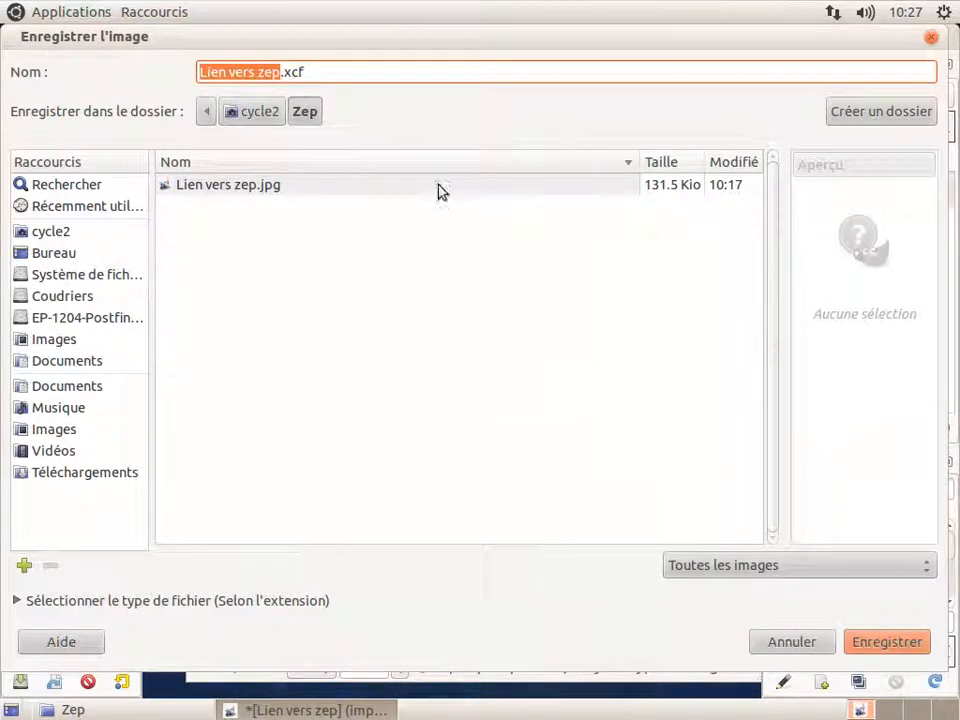
{"action": "left_click", "coordinate": [281, 186]}
{"action": "left_click", "coordinate": [887, 641]}
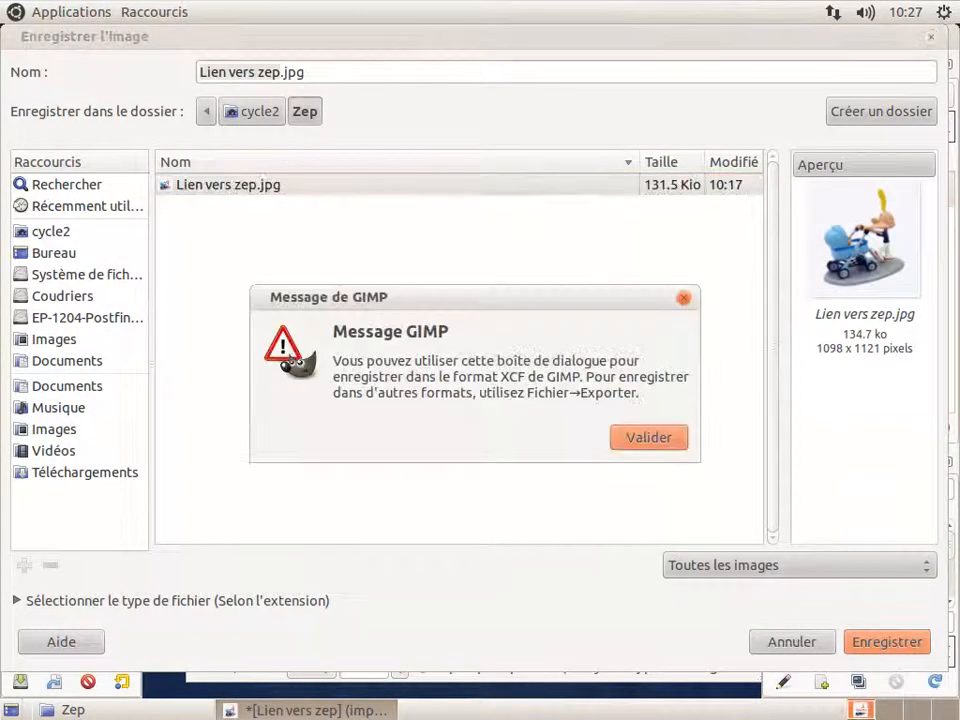
{"action": "left_click", "coordinate": [652, 438]}
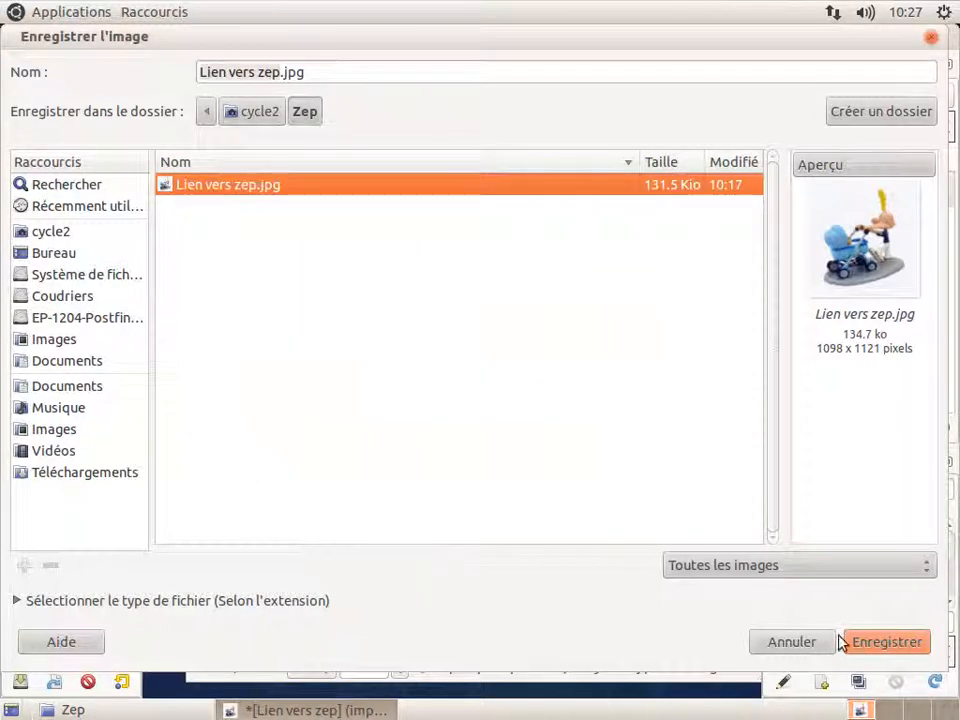
{"action": "left_click", "coordinate": [791, 641]}
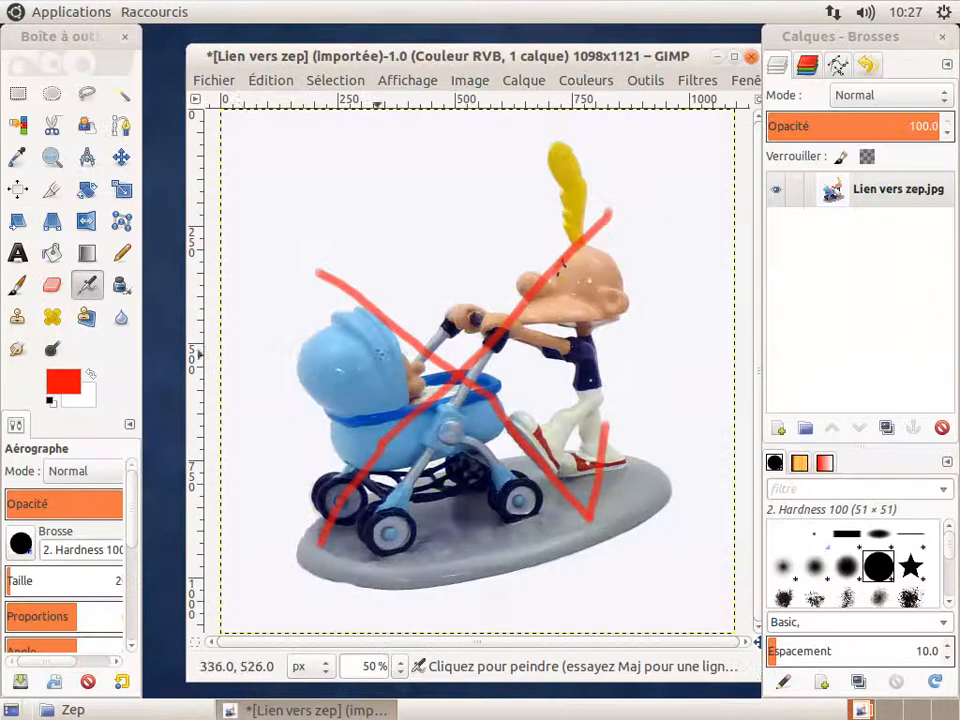
- Export the marked image as JPEG to the Zep folder, replacing Lien vers zep.jpg and keeping the default export options
{"action": "left_click", "coordinate": [213, 81]}
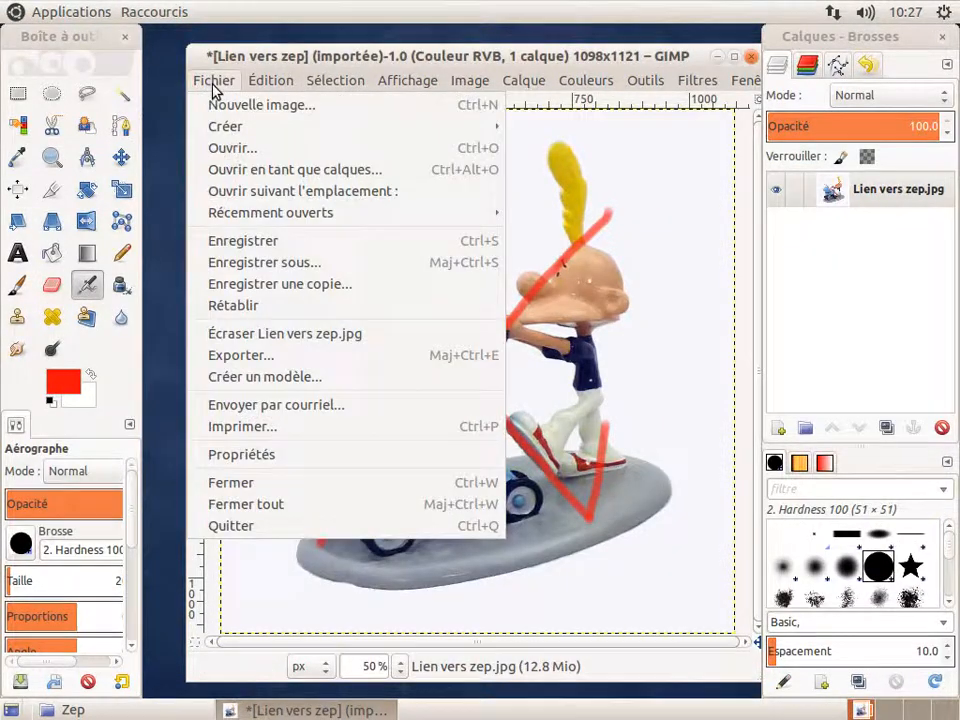
{"action": "left_click", "coordinate": [313, 362]}
{"action": "left_click", "coordinate": [266, 212]}
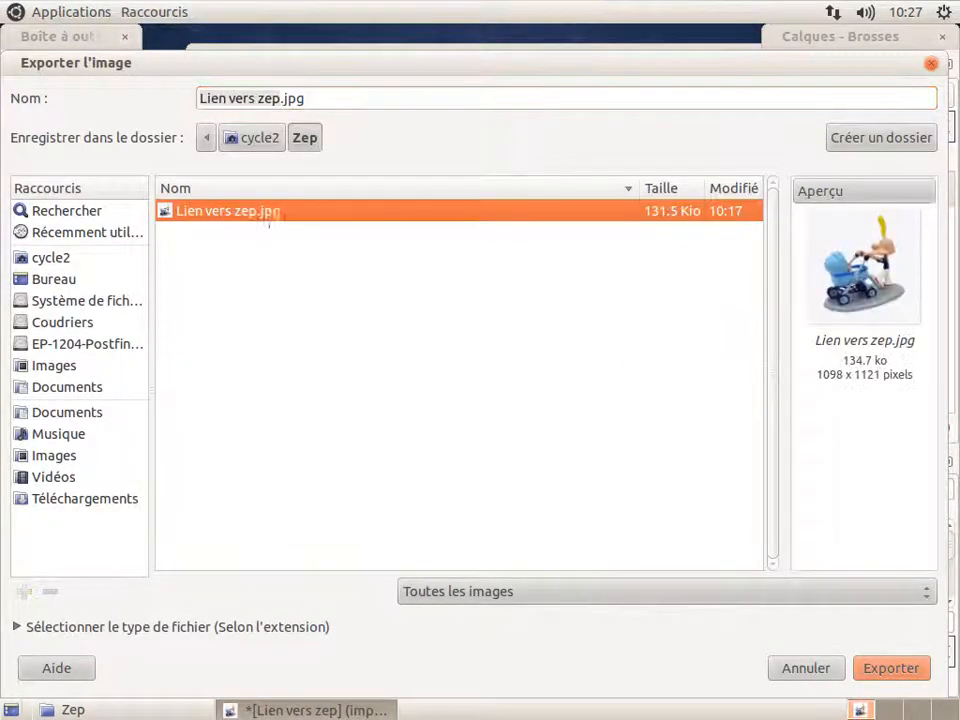
{"action": "left_click", "coordinate": [864, 668]}
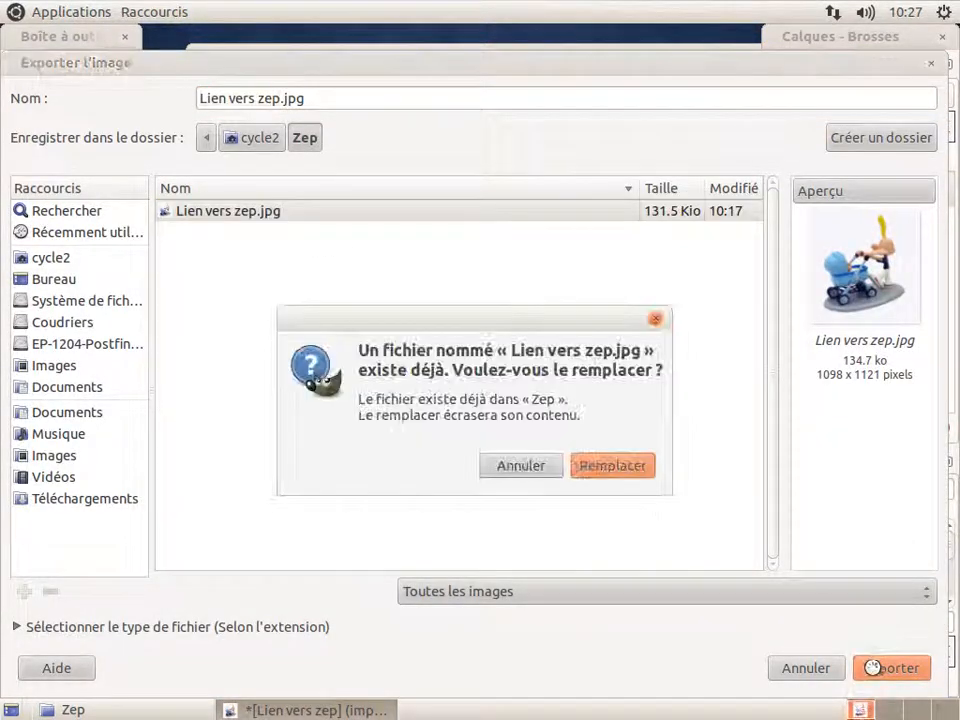
{"action": "left_click", "coordinate": [611, 468]}
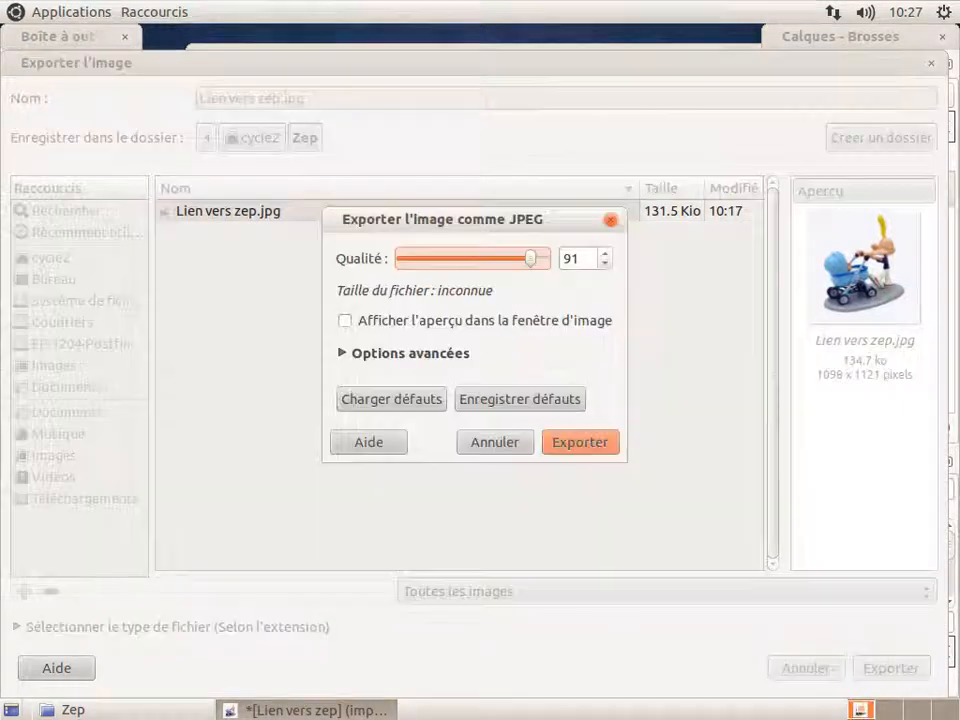
{"action": "left_click", "coordinate": [600, 460]}
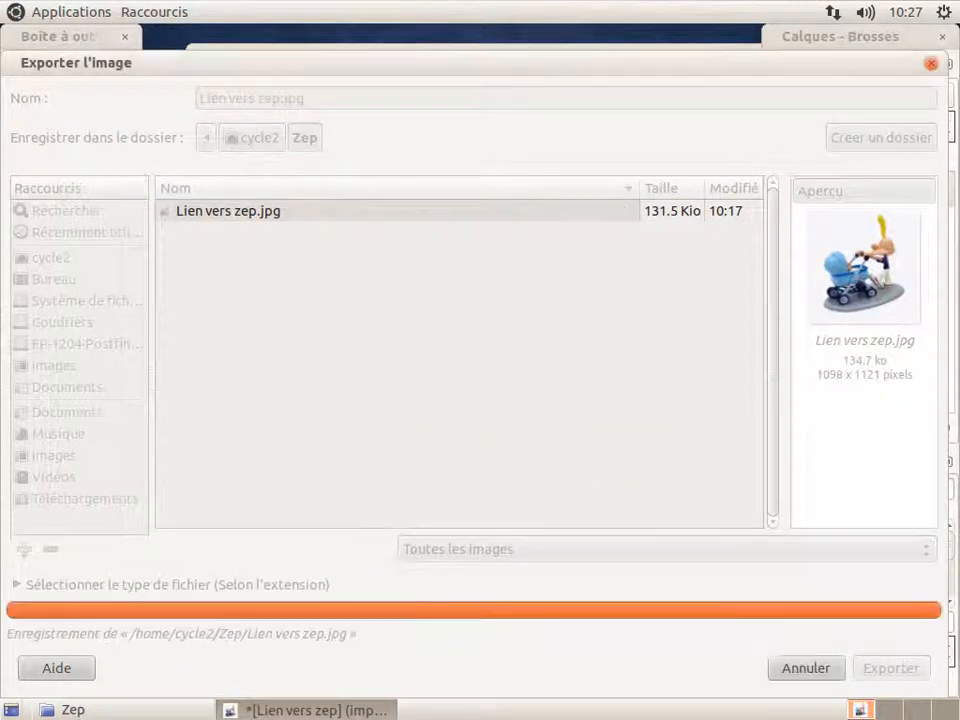
- Close the image without saving, close GIMP and return to the Zep folder with nothing selected
{"action": "left_click", "coordinate": [751, 56]}
{"action": "left_click", "coordinate": [286, 497]}
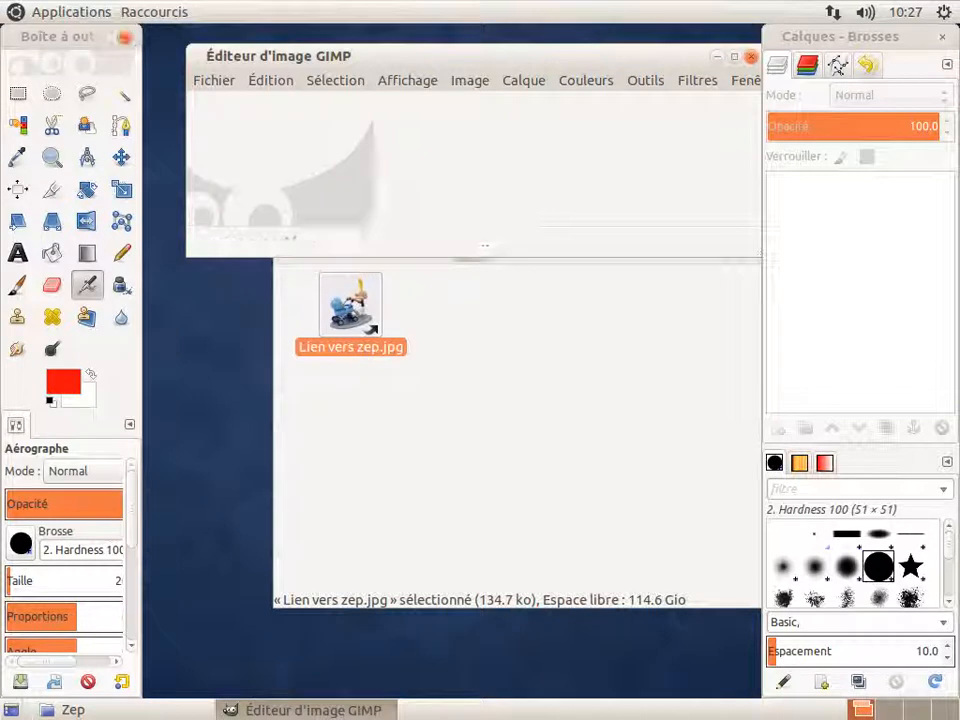
{"action": "left_click", "coordinate": [124, 36]}
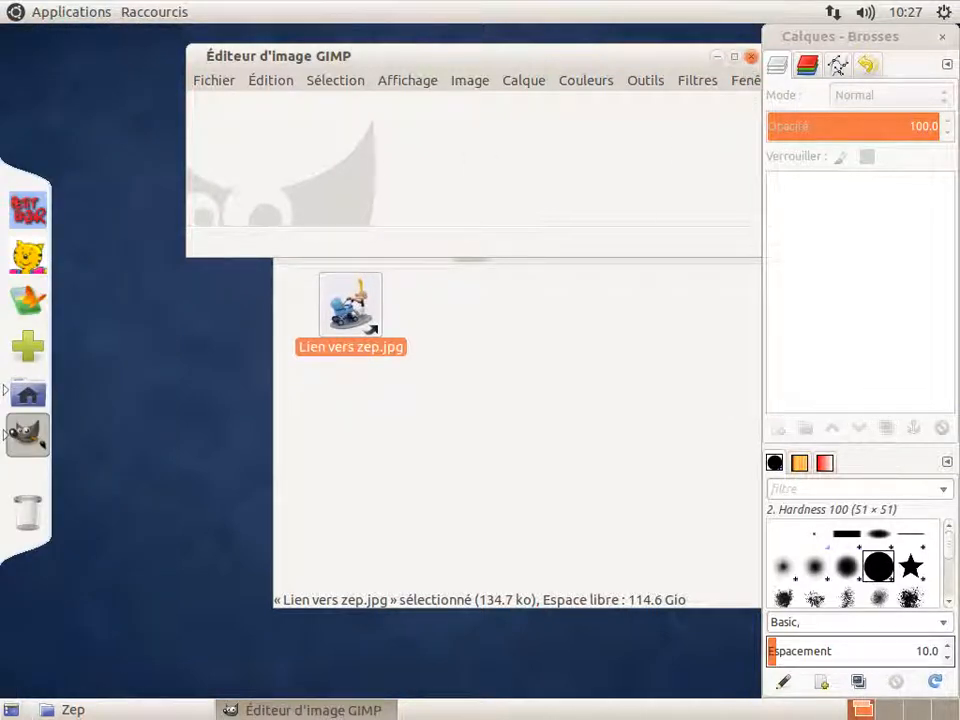
{"action": "left_click", "coordinate": [751, 57]}
{"action": "left_click", "coordinate": [467, 406]}
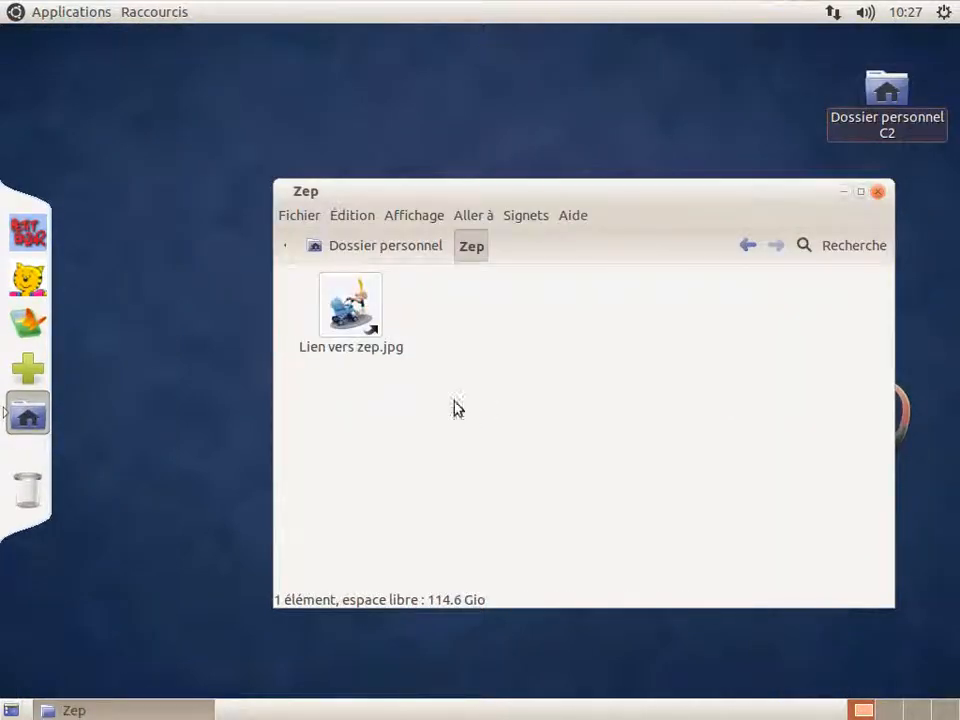
- Compare zep.jpg in the home folder with its link in the Zep folder and return to the home folder
{"action": "left_click", "coordinate": [416, 246]}
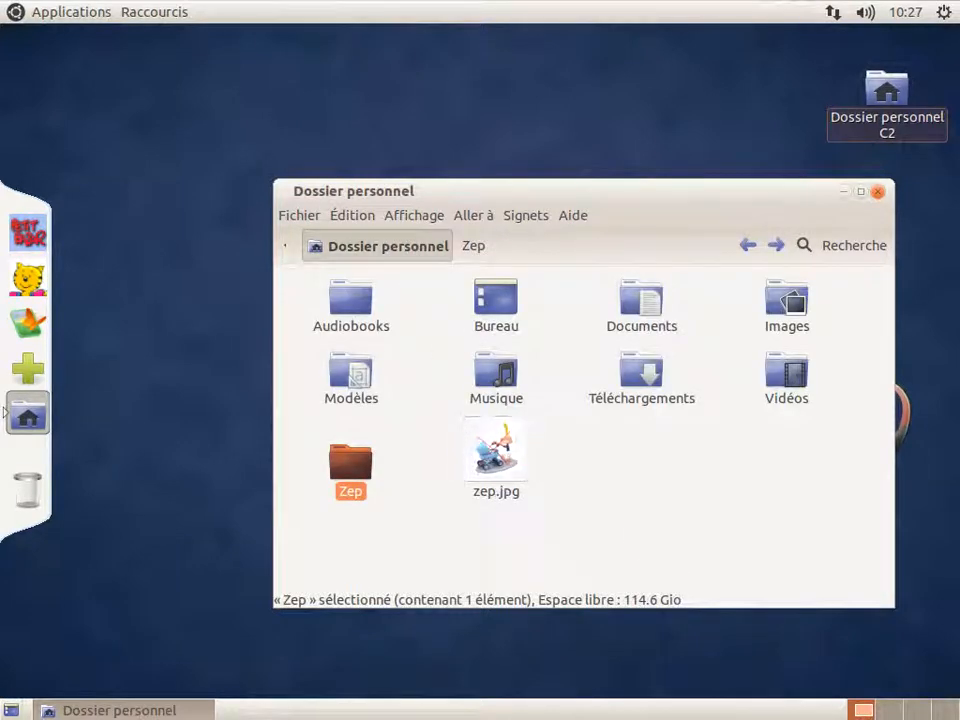
{"action": "left_click_drag", "start_coordinate": [533, 530], "coordinate": [560, 470]}
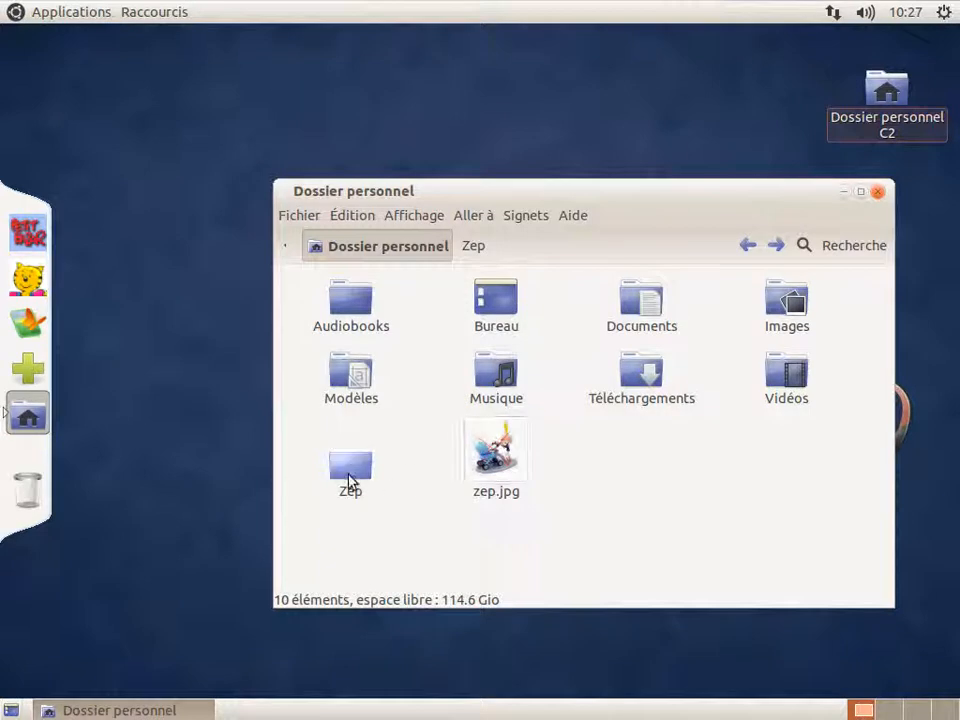
{"action": "double_click", "coordinate": [352, 482]}
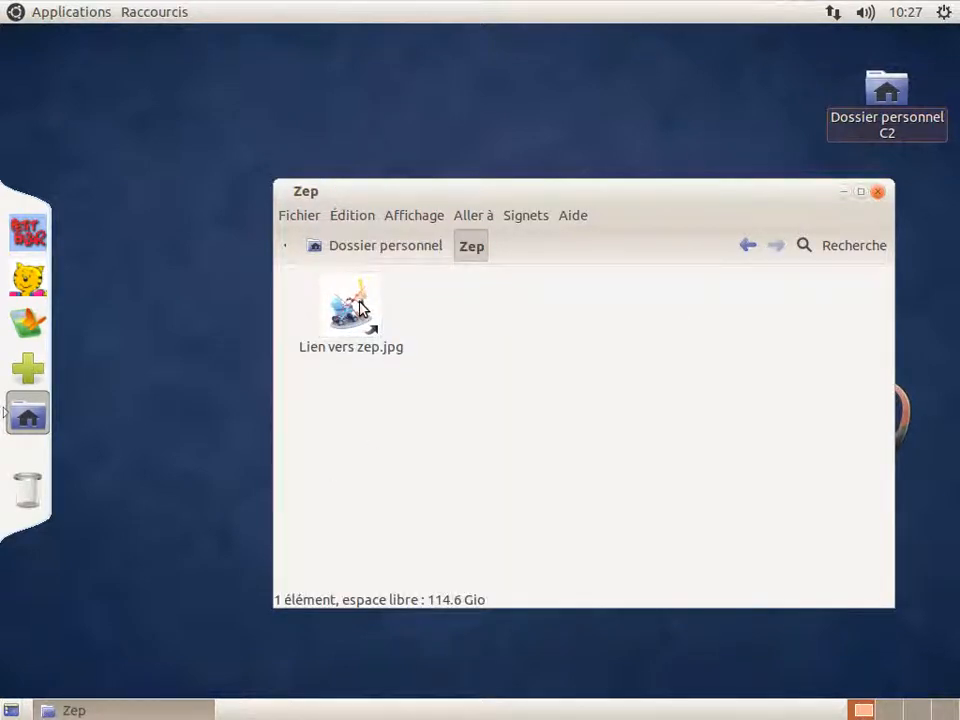
{"action": "left_click", "coordinate": [385, 248]}
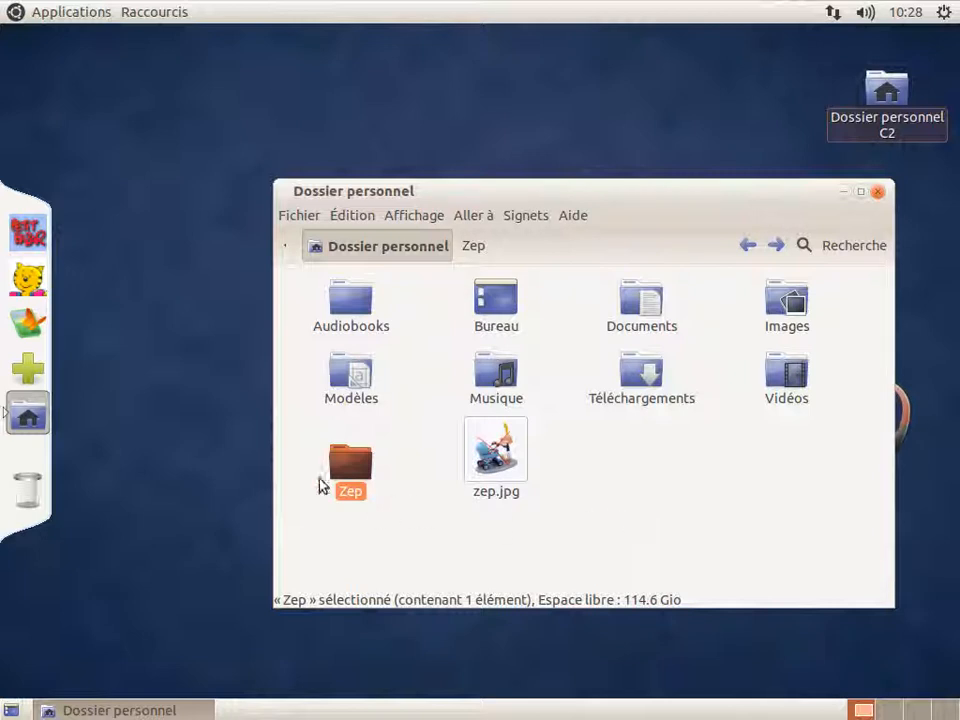
- Move the link Lien vers zep.jpg from the Zep folder to the trash and return to the home folder
{"action": "right_click", "coordinate": [497, 461]}
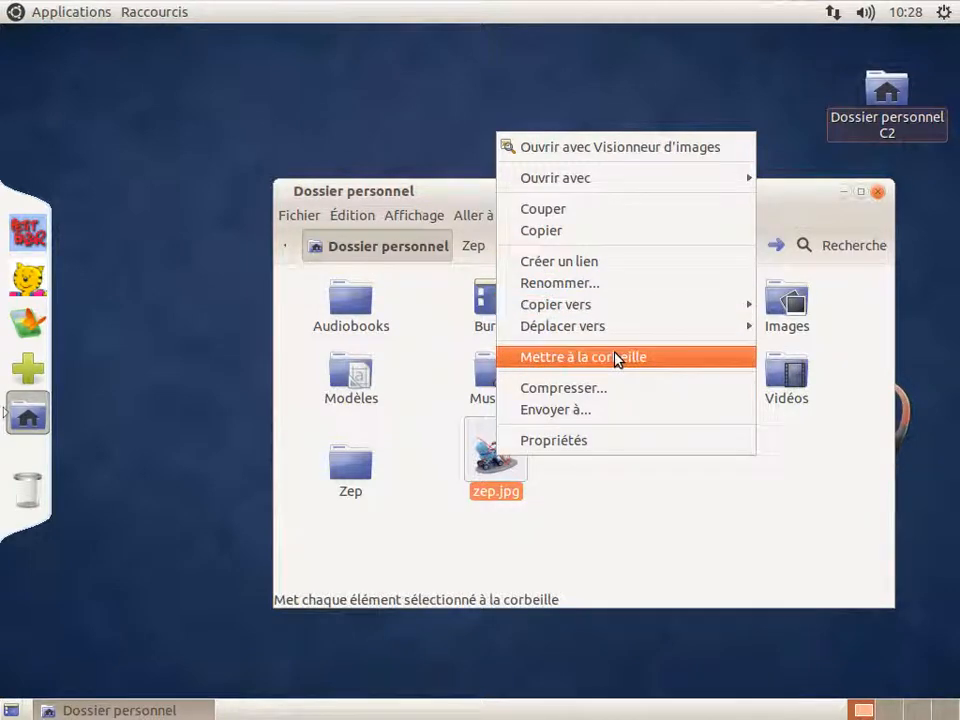
{"action": "left_click", "coordinate": [553, 565]}
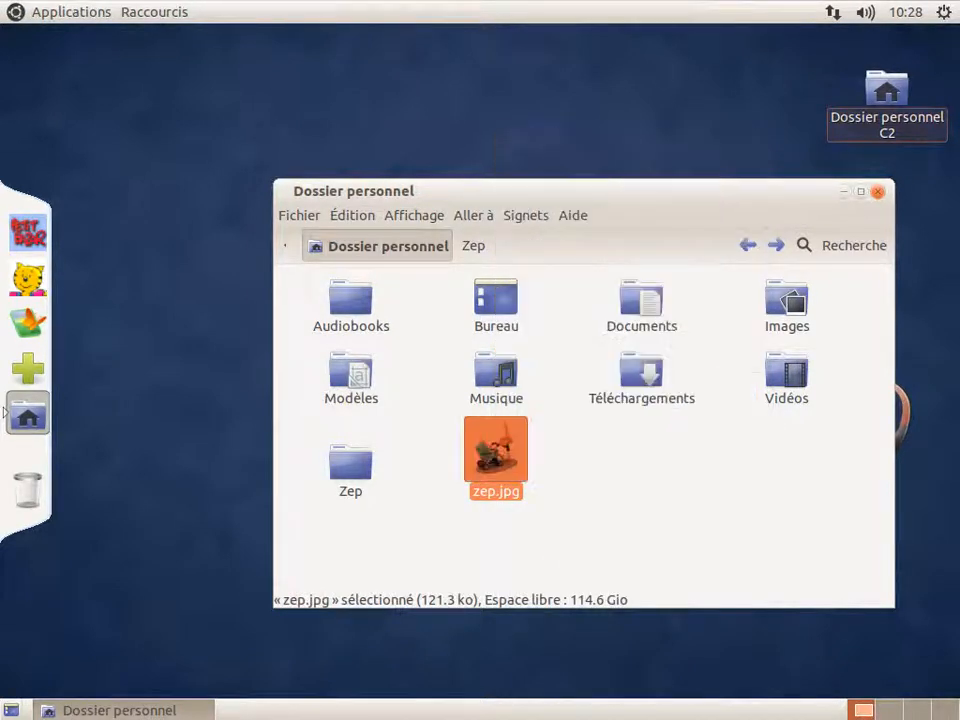
{"action": "double_click", "coordinate": [355, 478]}
{"action": "left_click_drag", "start_coordinate": [425, 375], "coordinate": [388, 365]}
{"action": "left_click", "coordinate": [331, 311]}
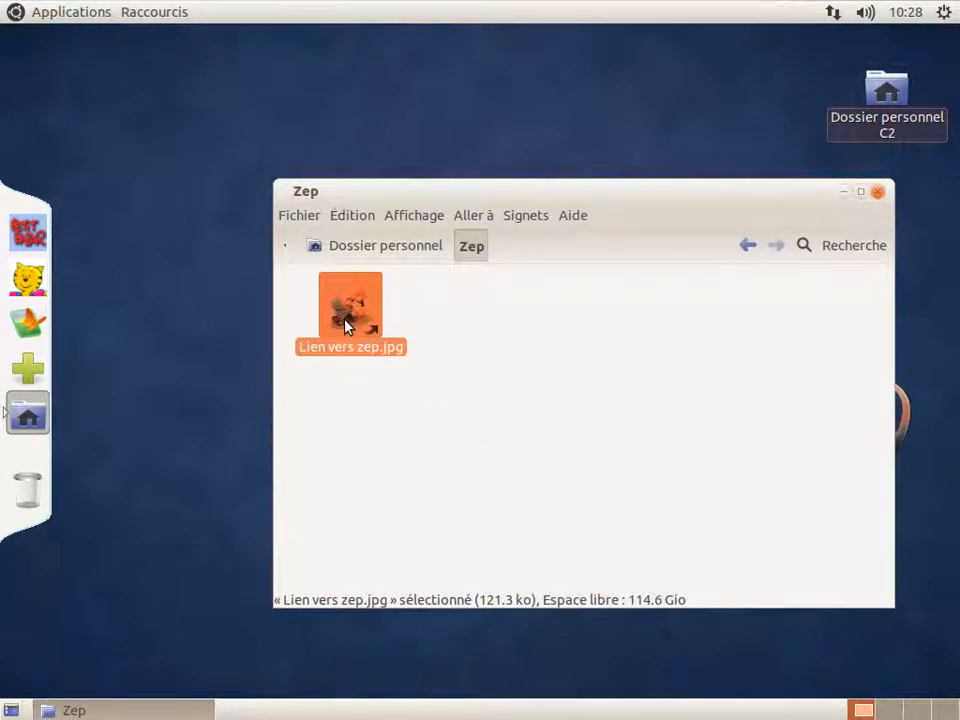
{"action": "key", "text": "Delete"}
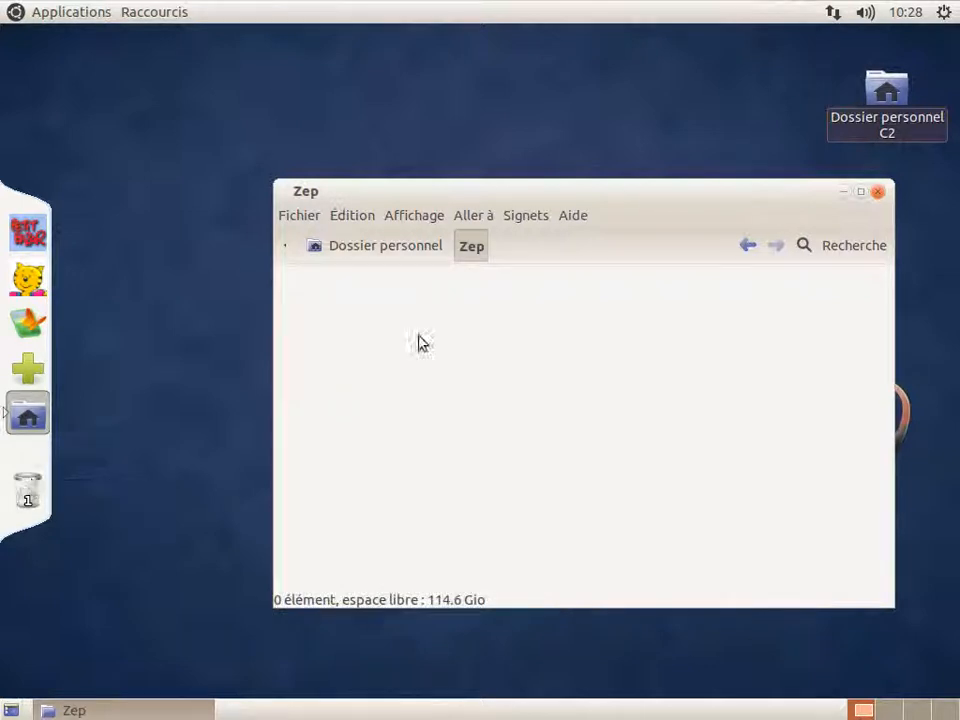
{"action": "left_click", "coordinate": [375, 245]}
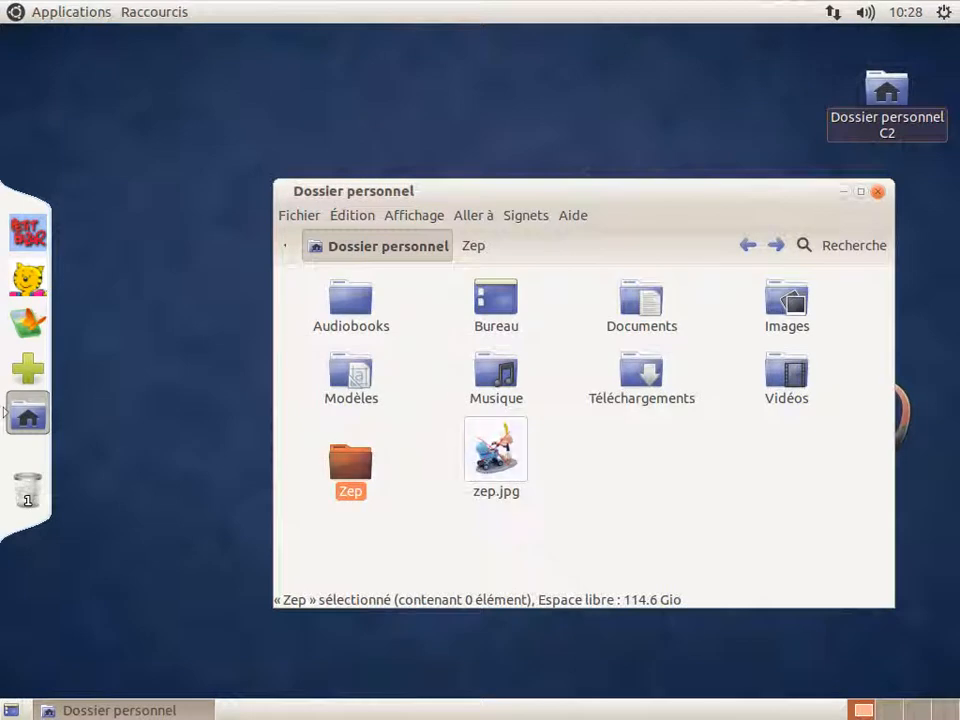
- Try to cut zep.jpg from the home folder and paste it into the Zep folder, and return to the home folder
{"action": "right_click", "coordinate": [500, 464]}
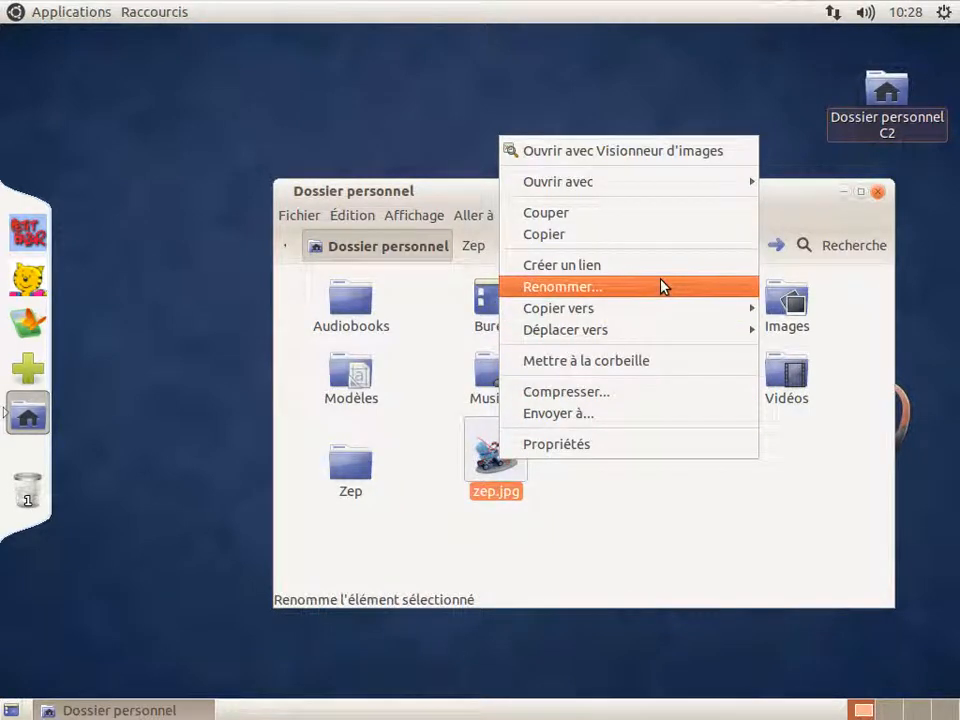
{"action": "left_click", "coordinate": [640, 213]}
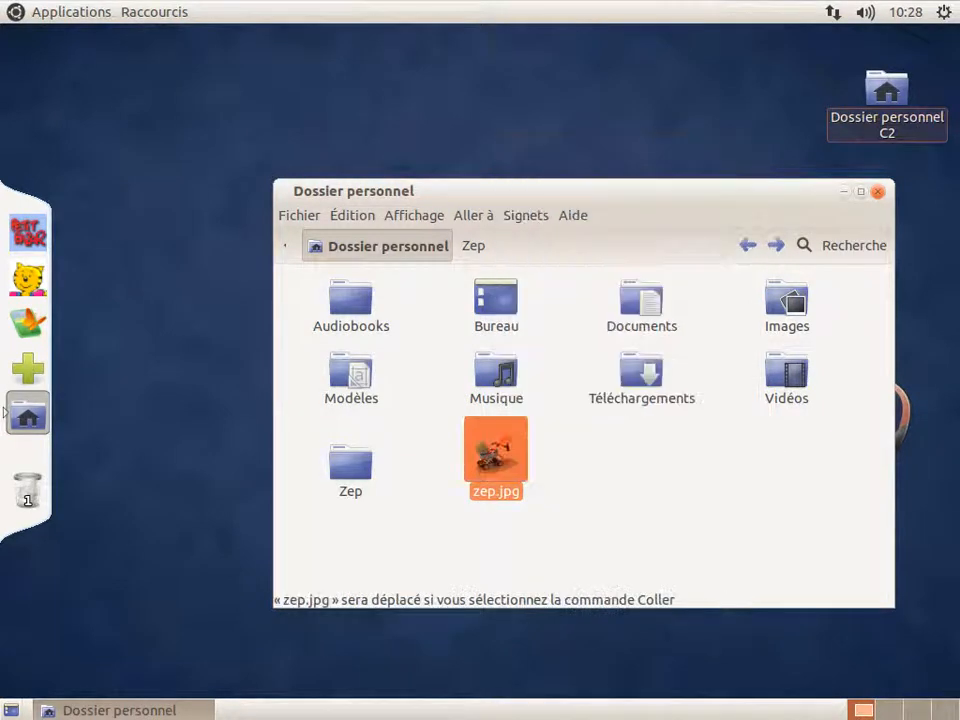
{"action": "left_click", "coordinate": [467, 550]}
{"action": "left_click", "coordinate": [354, 476]}
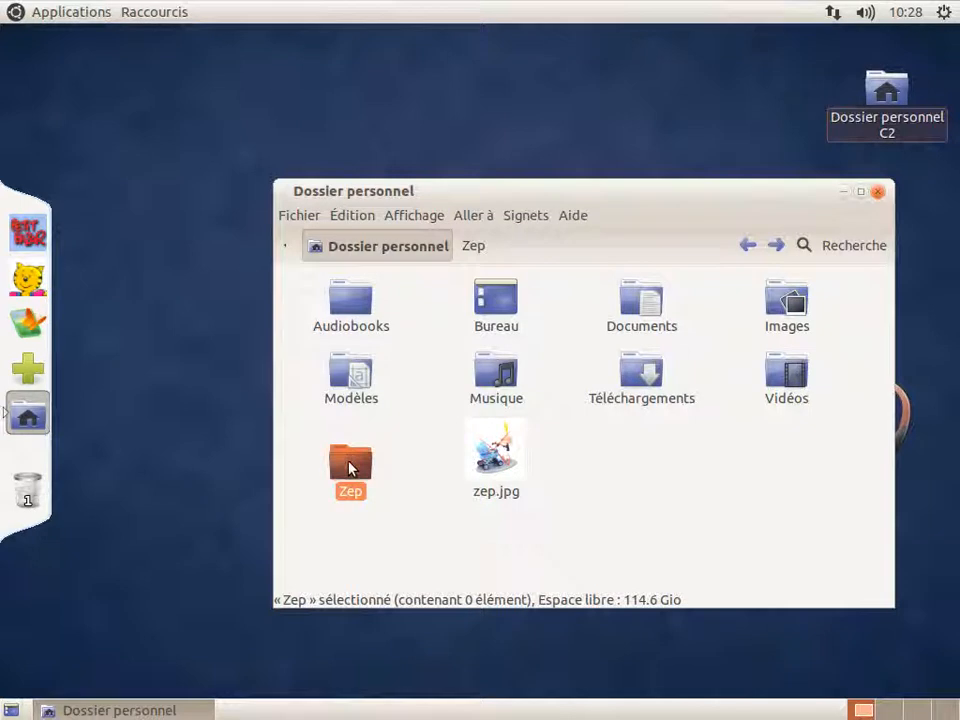
{"action": "double_click", "coordinate": [350, 466]}
{"action": "right_click", "coordinate": [488, 366]}
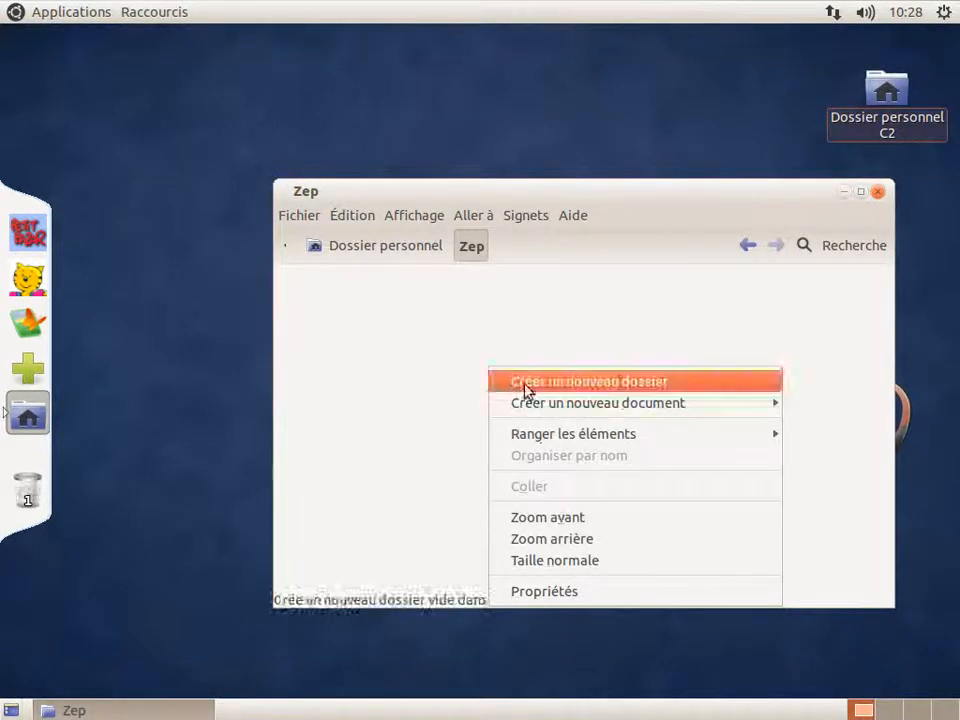
{"action": "left_click", "coordinate": [366, 411]}
{"action": "right_click", "coordinate": [366, 408]}
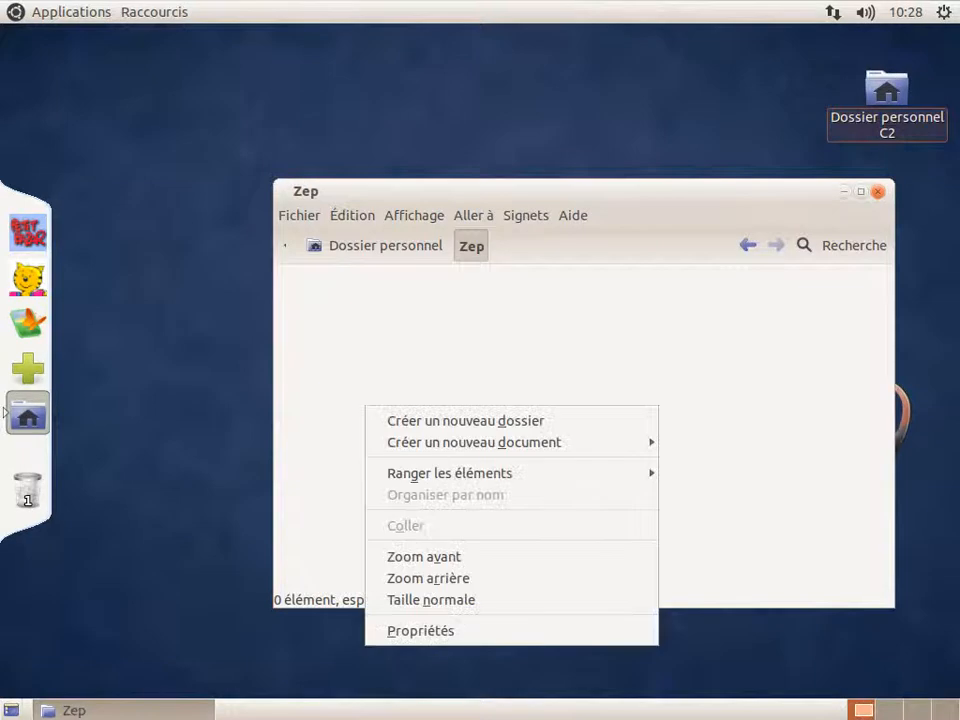
{"action": "left_click", "coordinate": [422, 268]}
{"action": "left_click", "coordinate": [416, 248]}
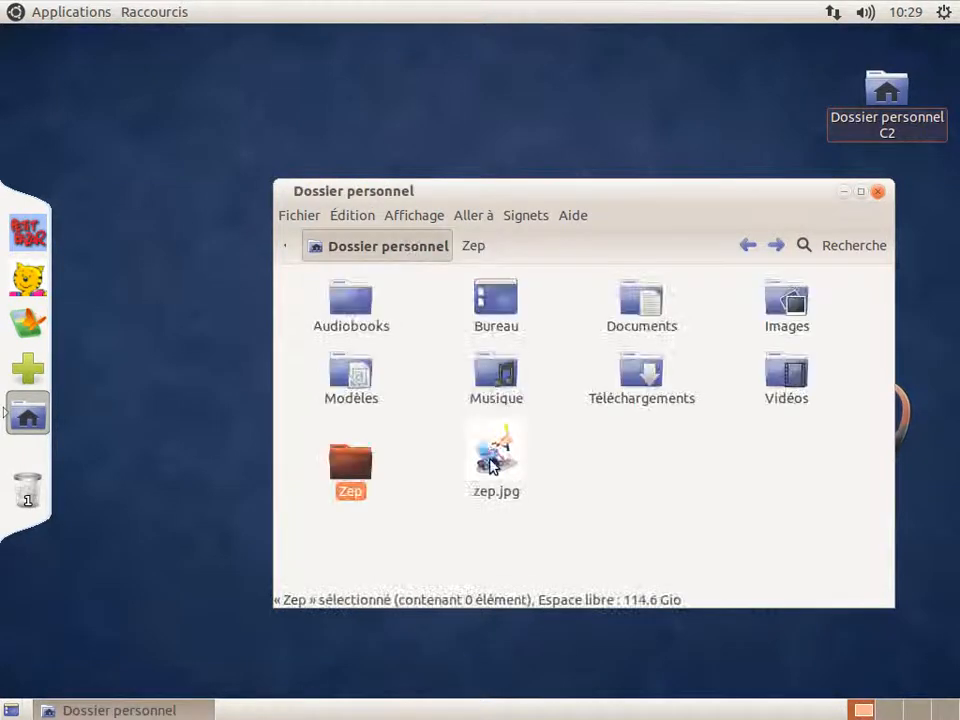
- Cut zep.jpg from the home folder, paste it into the Zep folder and go back to the home folder
{"action": "right_click", "coordinate": [491, 461]}
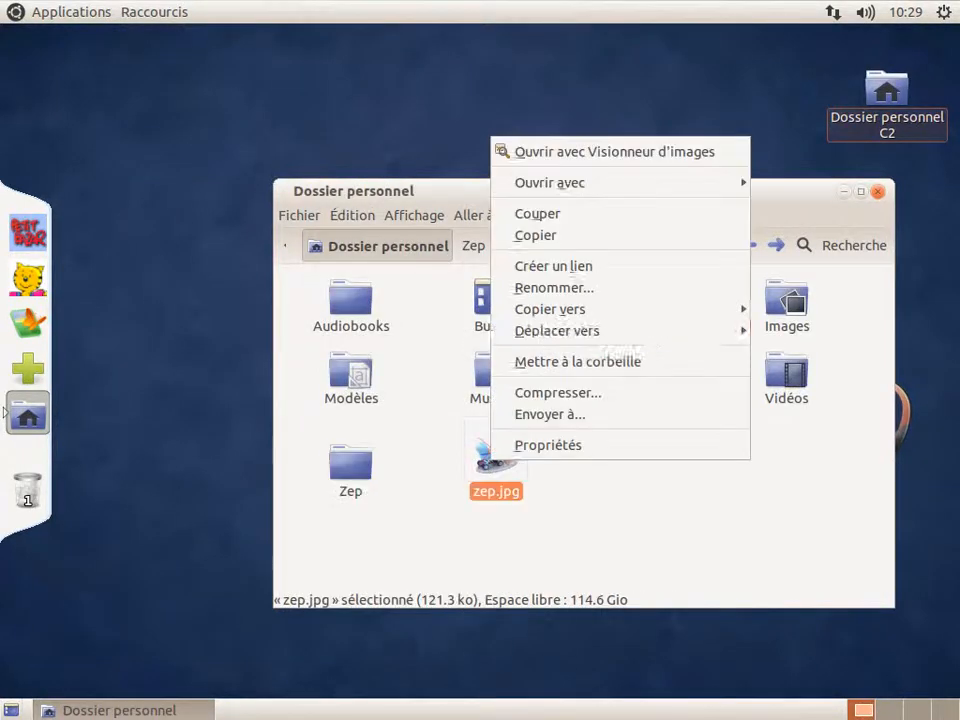
{"action": "left_click", "coordinate": [537, 223]}
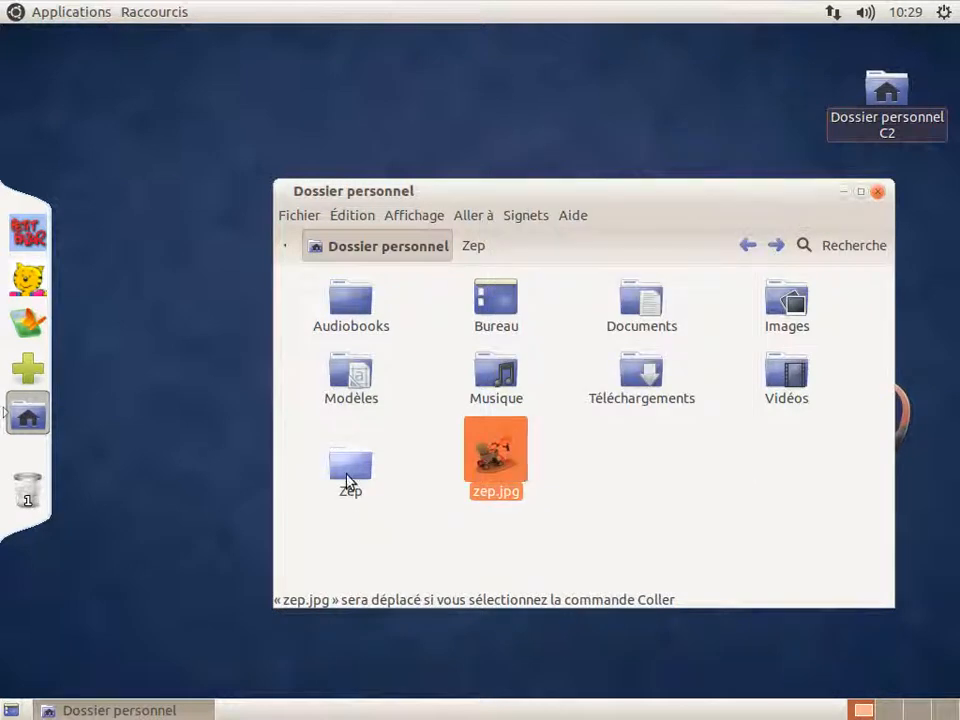
{"action": "double_click", "coordinate": [349, 482]}
{"action": "right_click", "coordinate": [347, 474]}
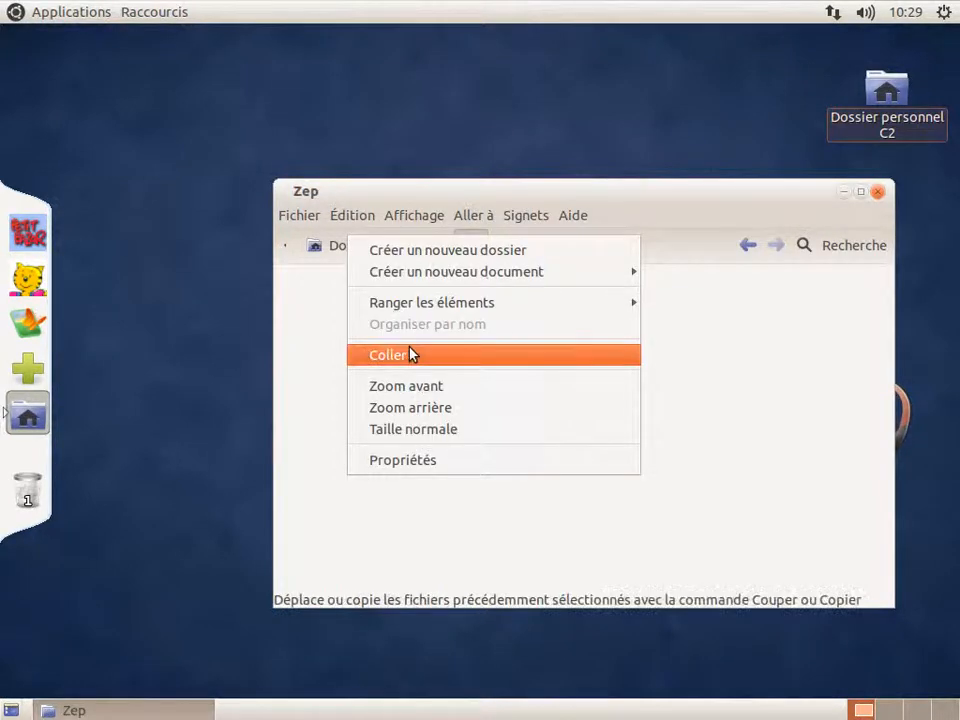
{"action": "left_click", "coordinate": [374, 356]}
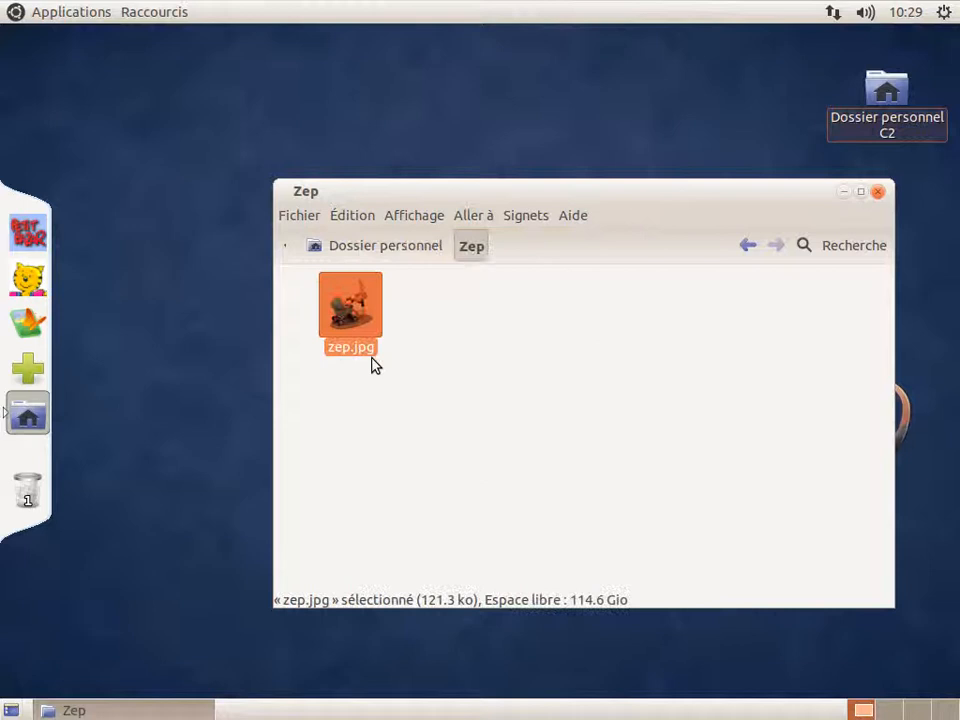
{"action": "left_click", "coordinate": [537, 428]}
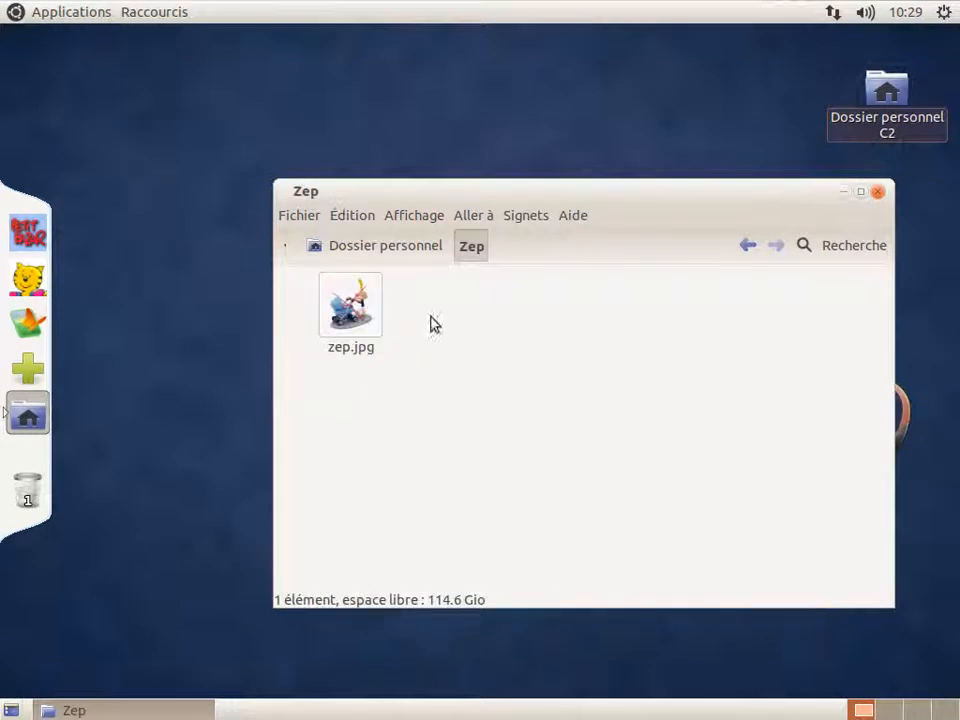
{"action": "left_click", "coordinate": [392, 248]}
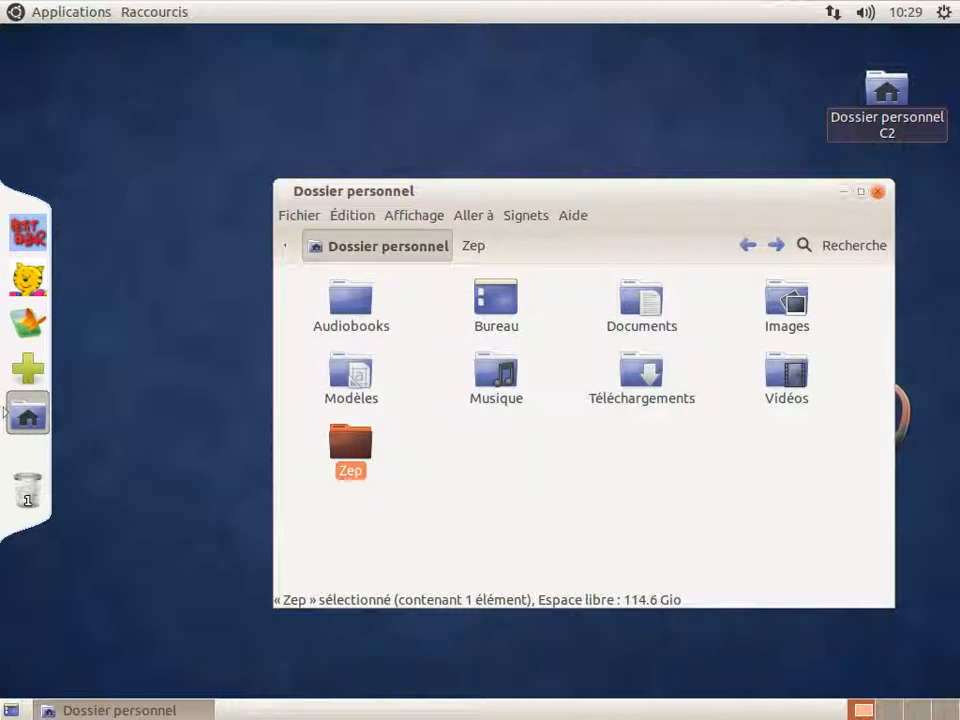
- Compress the Zep folder into a .zip archive named Zep in the home folder and clear the selection
{"action": "right_click", "coordinate": [350, 445]}
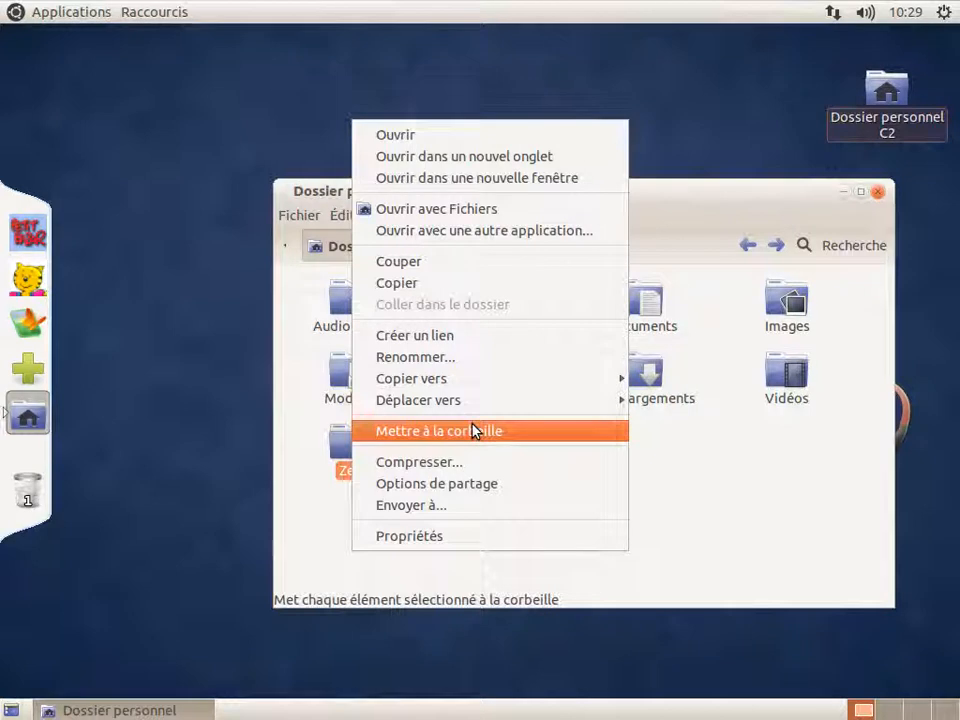
{"action": "mouse_move", "coordinate": [475, 400]}
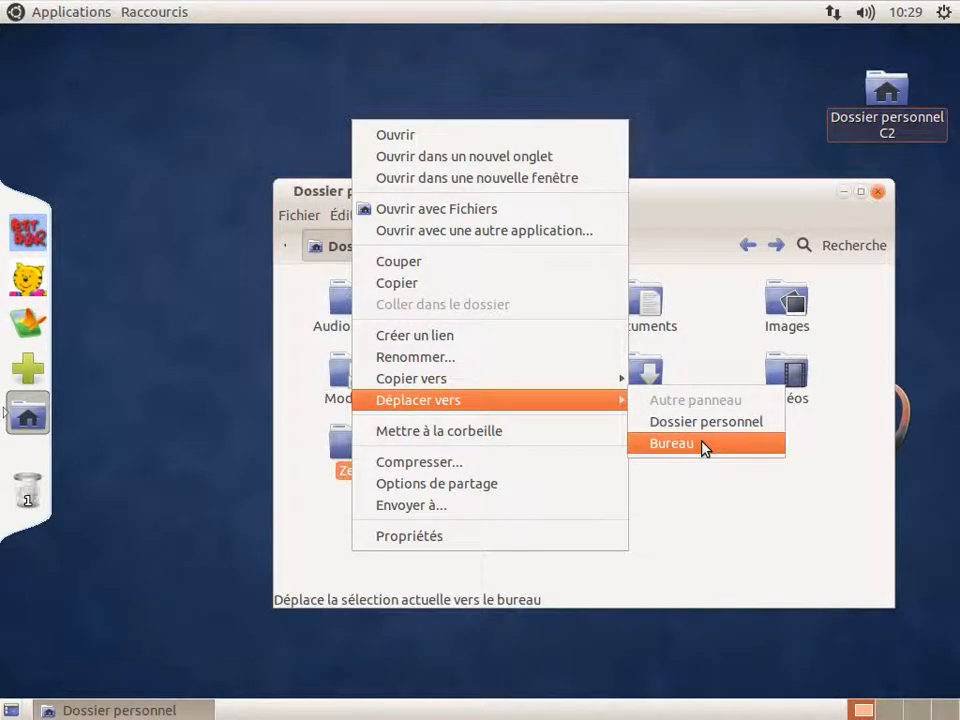
{"action": "mouse_move", "coordinate": [590, 378]}
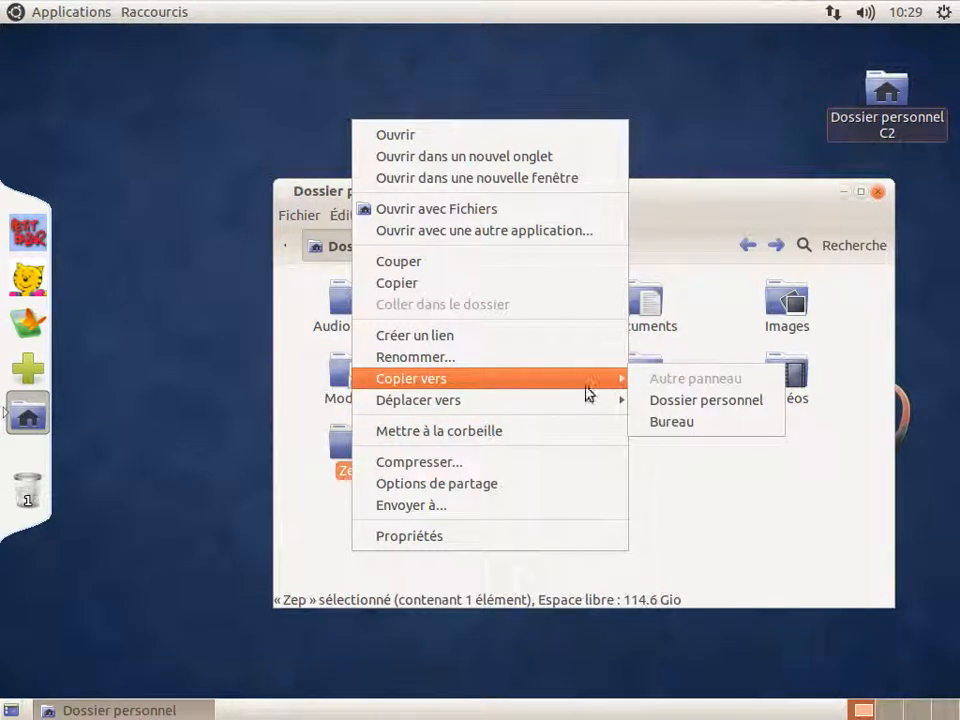
{"action": "left_click", "coordinate": [550, 463]}
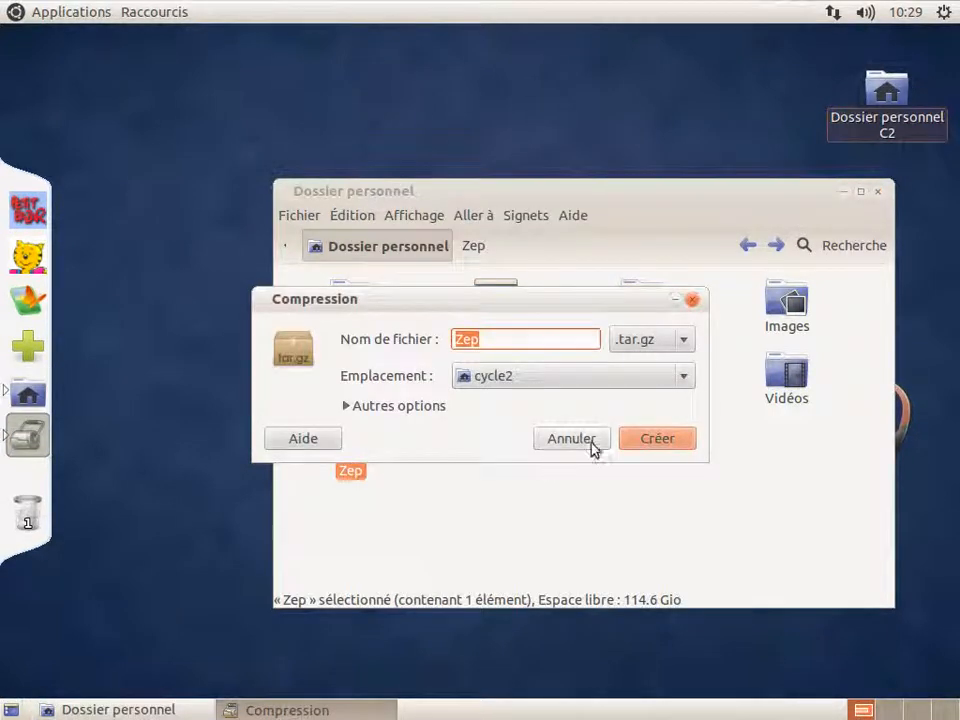
{"action": "left_click", "coordinate": [651, 345]}
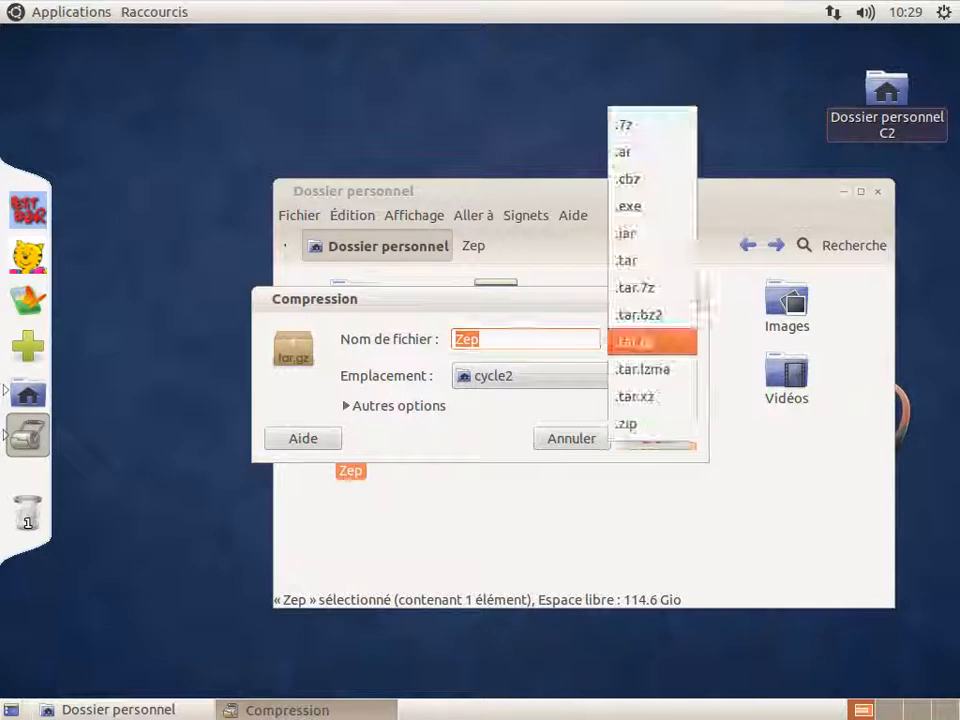
{"action": "left_click", "coordinate": [645, 428]}
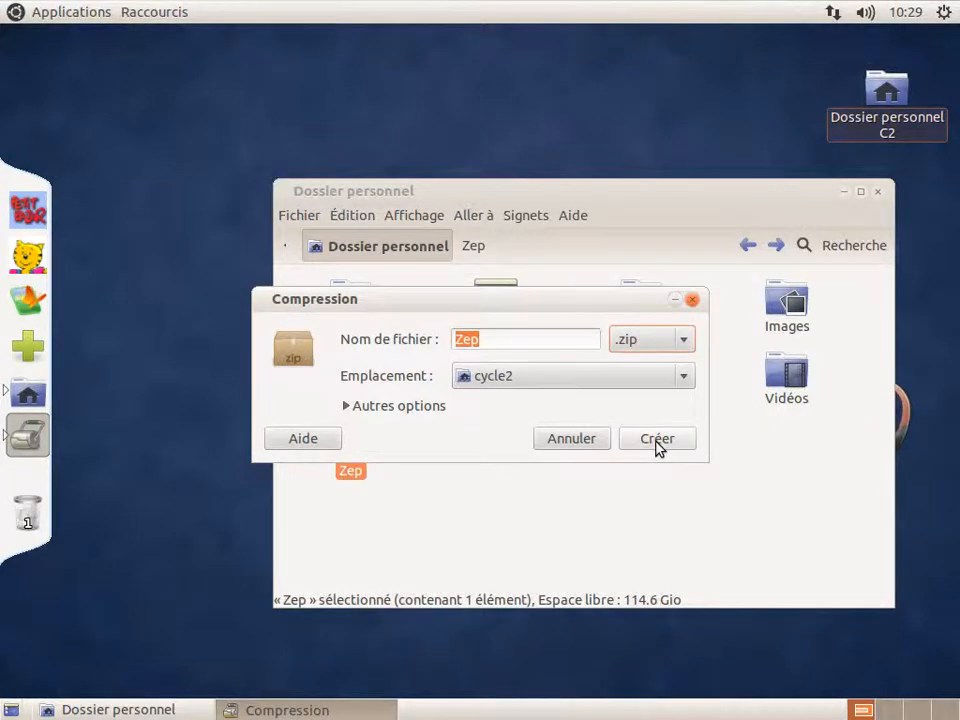
{"action": "left_click", "coordinate": [660, 449]}
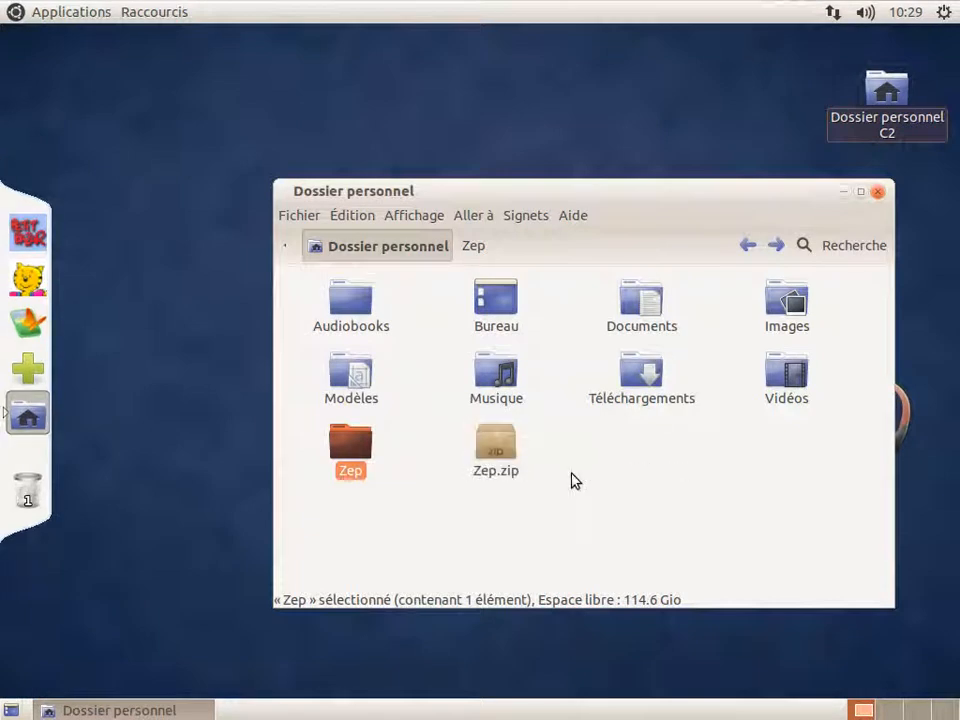
{"action": "left_click", "coordinate": [573, 474]}
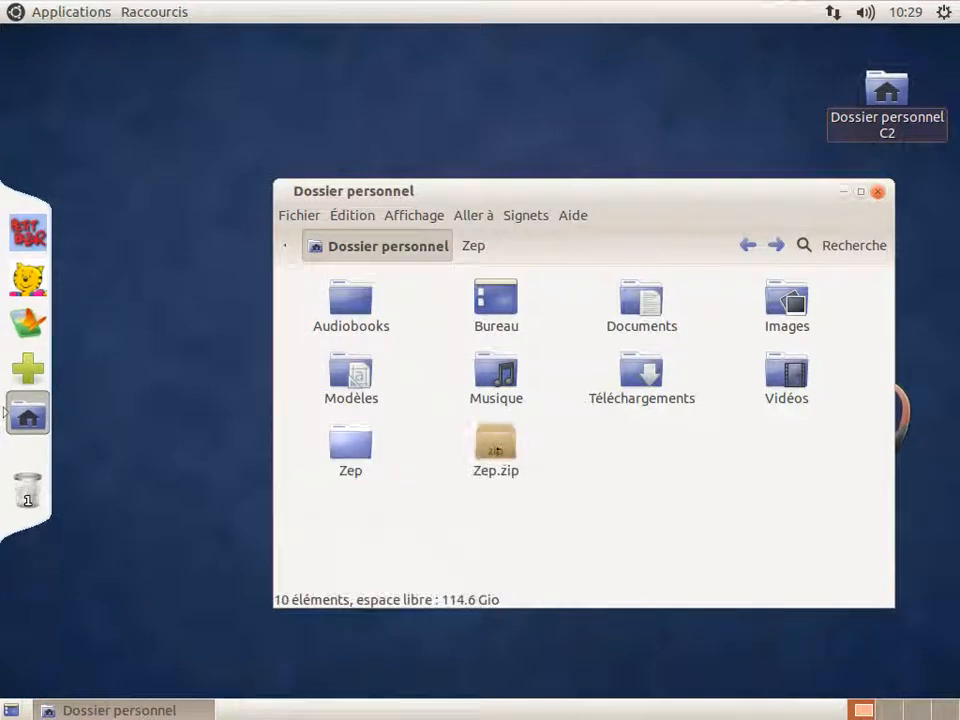
- Examine the general properties of the Zep folder and close them
{"action": "right_click", "coordinate": [352, 445]}
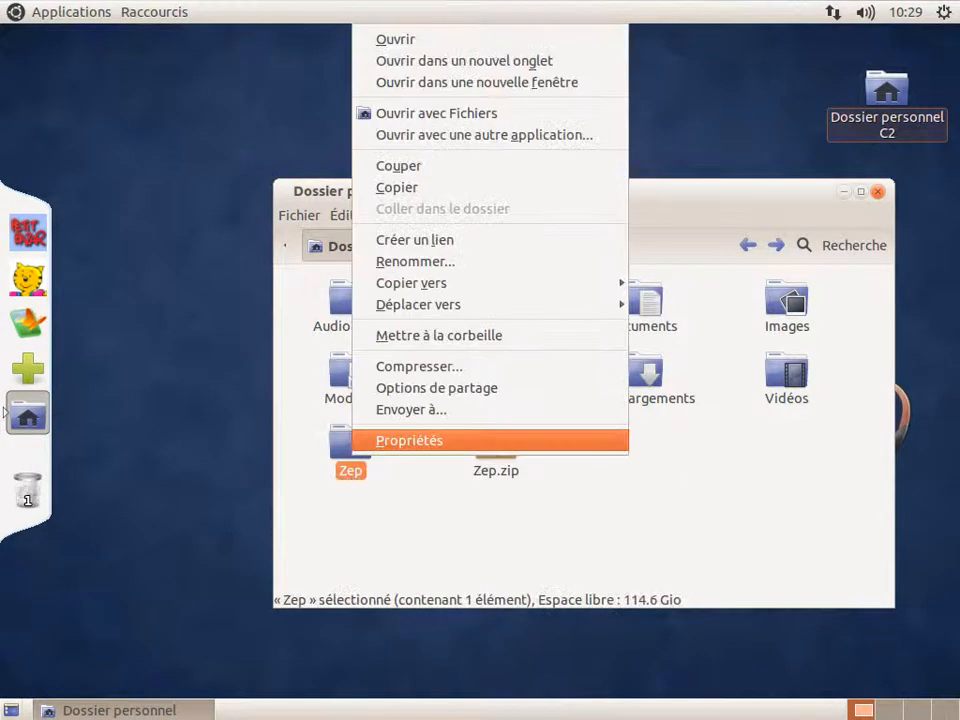
{"action": "left_click", "coordinate": [428, 441]}
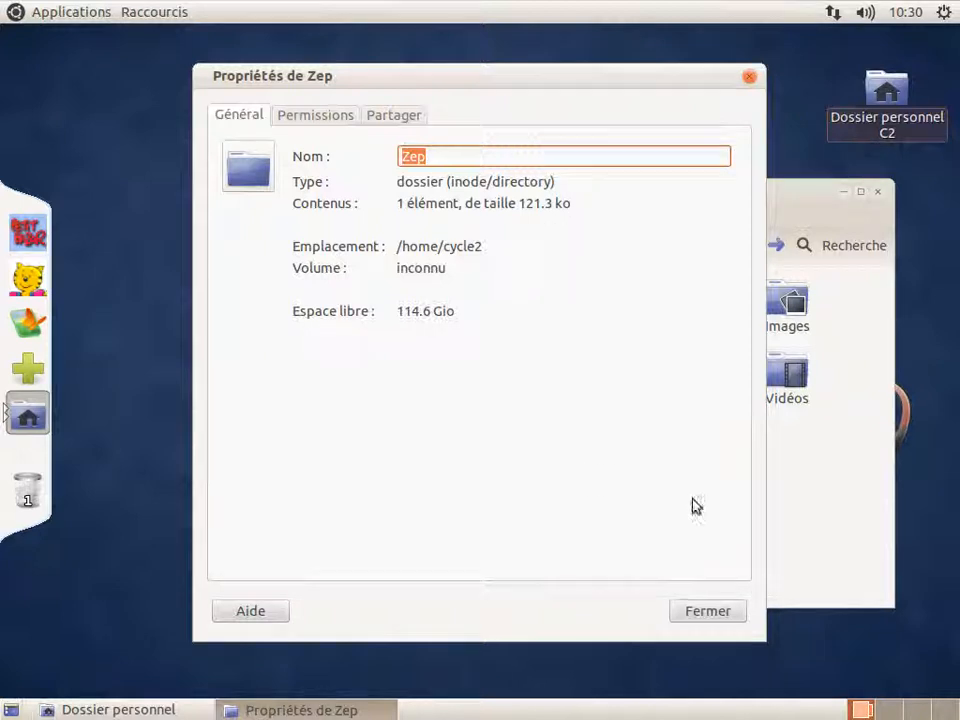
{"action": "key", "text": "Escape"}
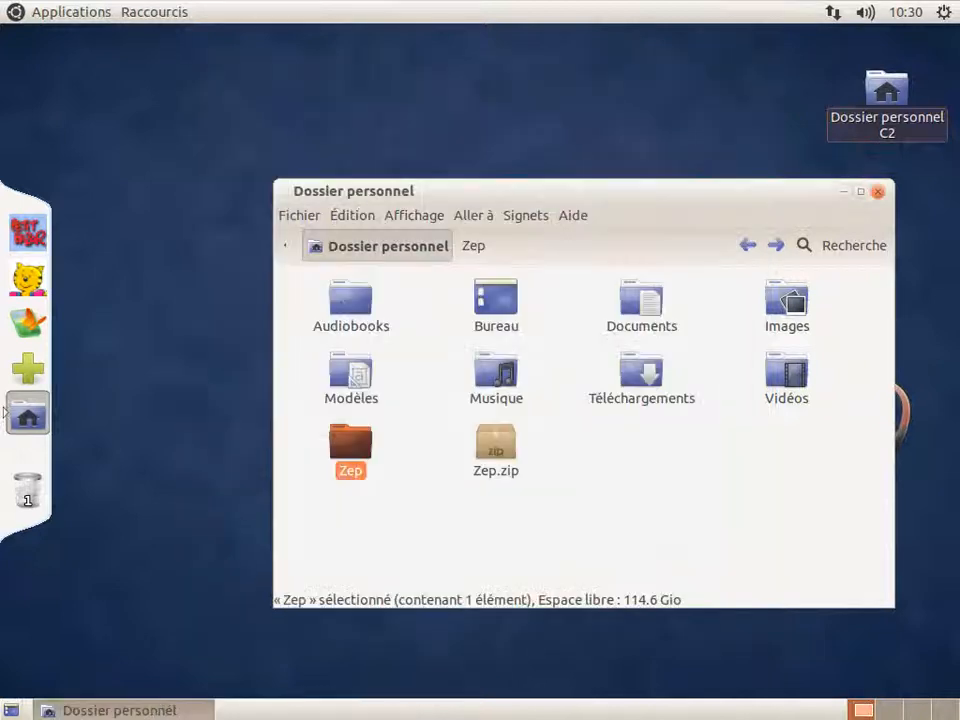
- Open the Zep folder, examine the general and image properties of zep.jpg, and close them
{"action": "double_click", "coordinate": [351, 451]}
{"action": "right_click", "coordinate": [346, 275]}
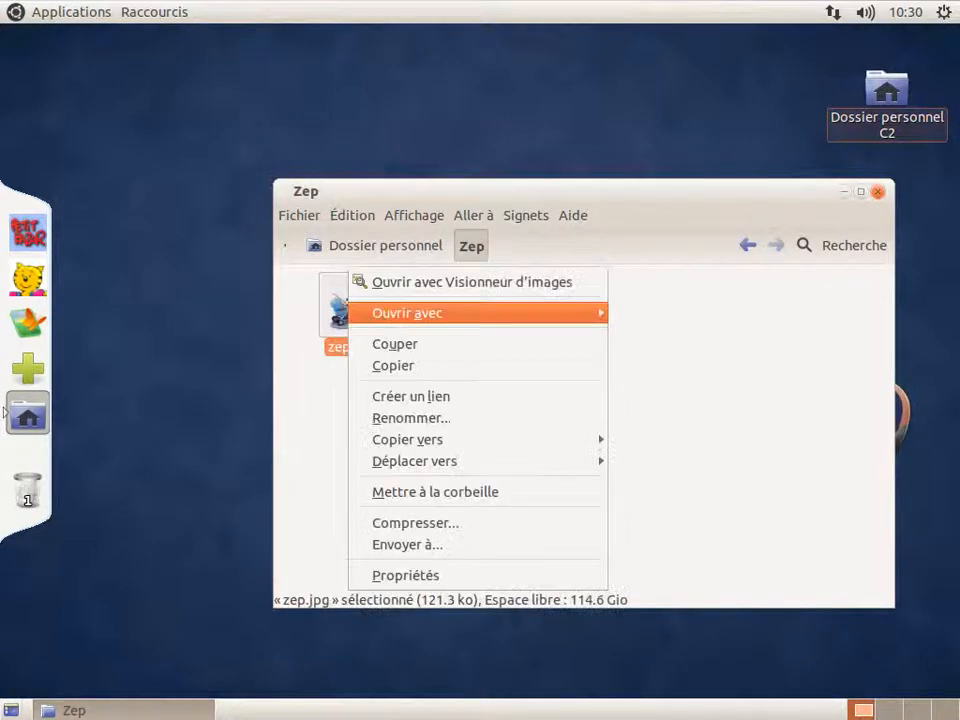
{"action": "left_click", "coordinate": [442, 577]}
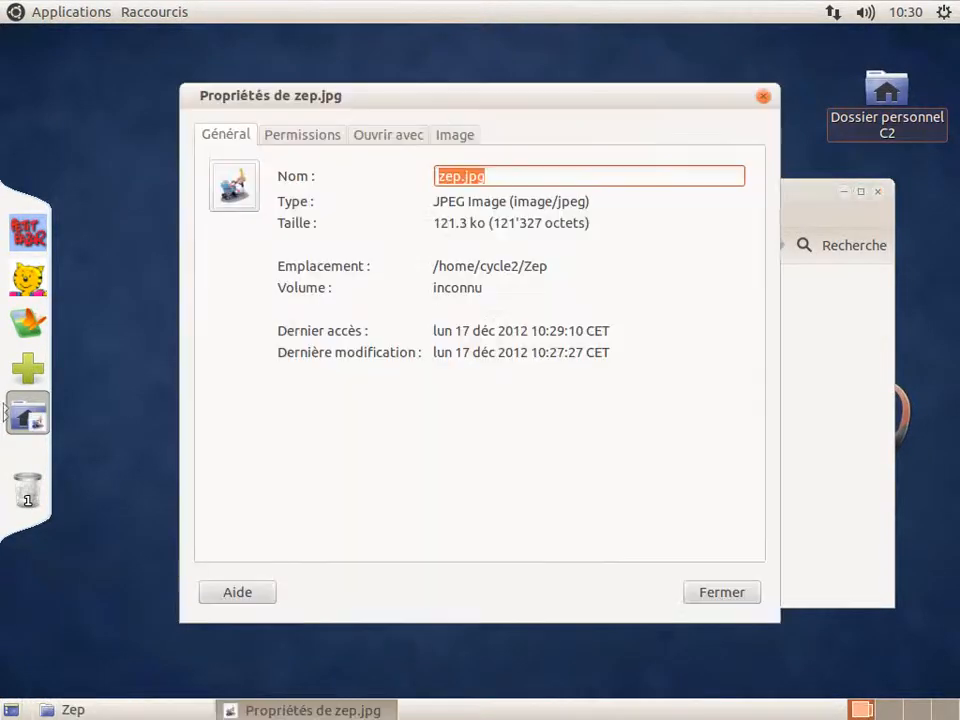
{"action": "left_click", "coordinate": [453, 138]}
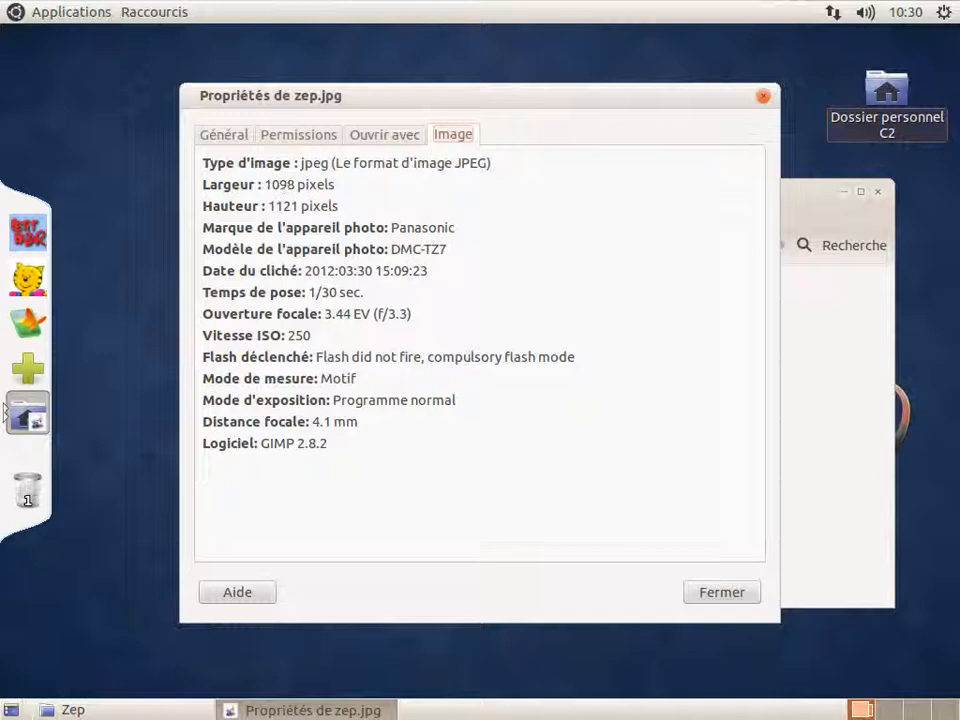
{"action": "left_click", "coordinate": [722, 592]}
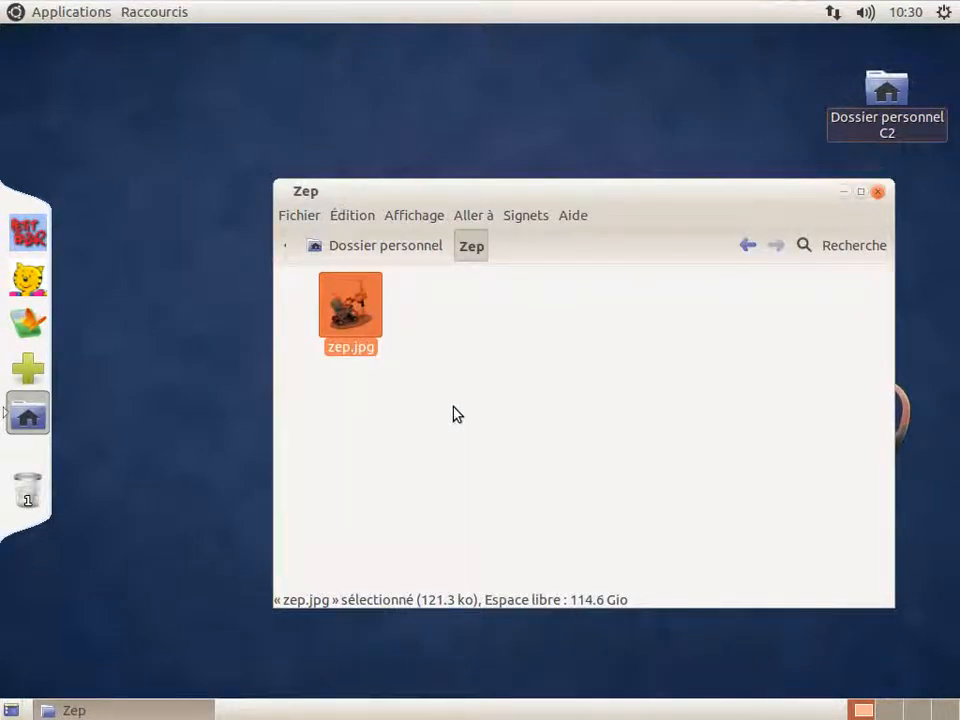
{"action": "left_click", "coordinate": [350, 215]}
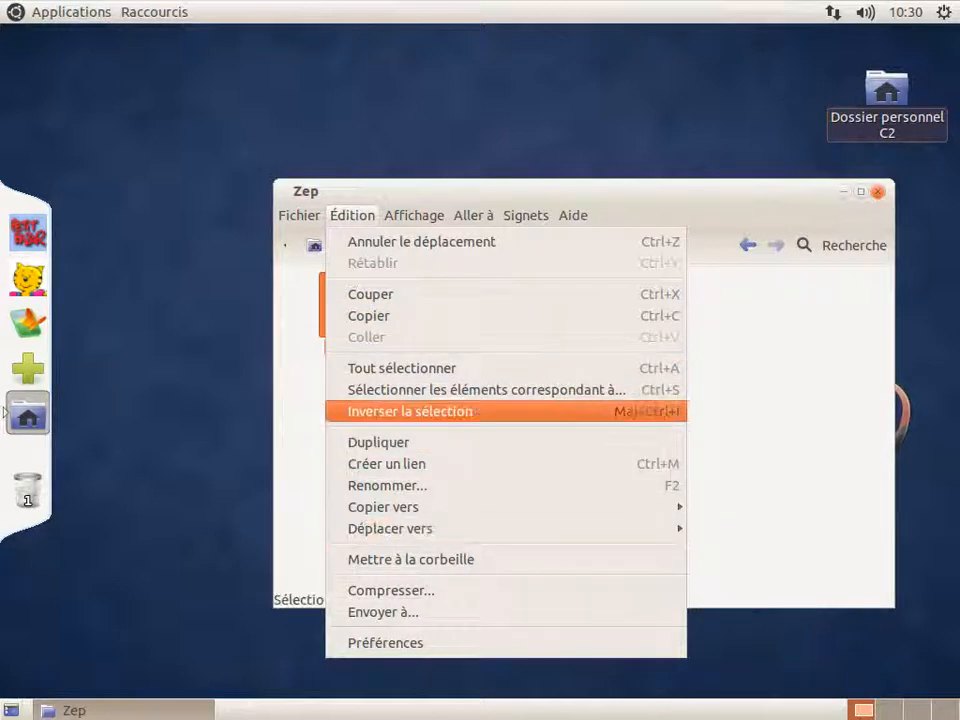
{"action": "mouse_move", "coordinate": [522, 509]}
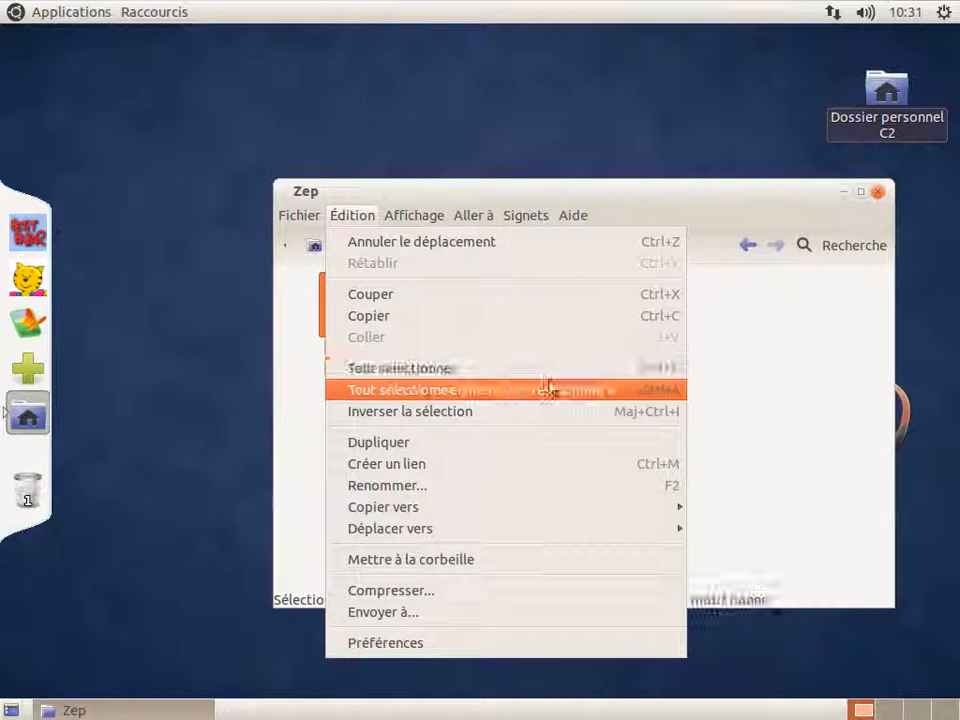
{"action": "left_click", "coordinate": [802, 341]}
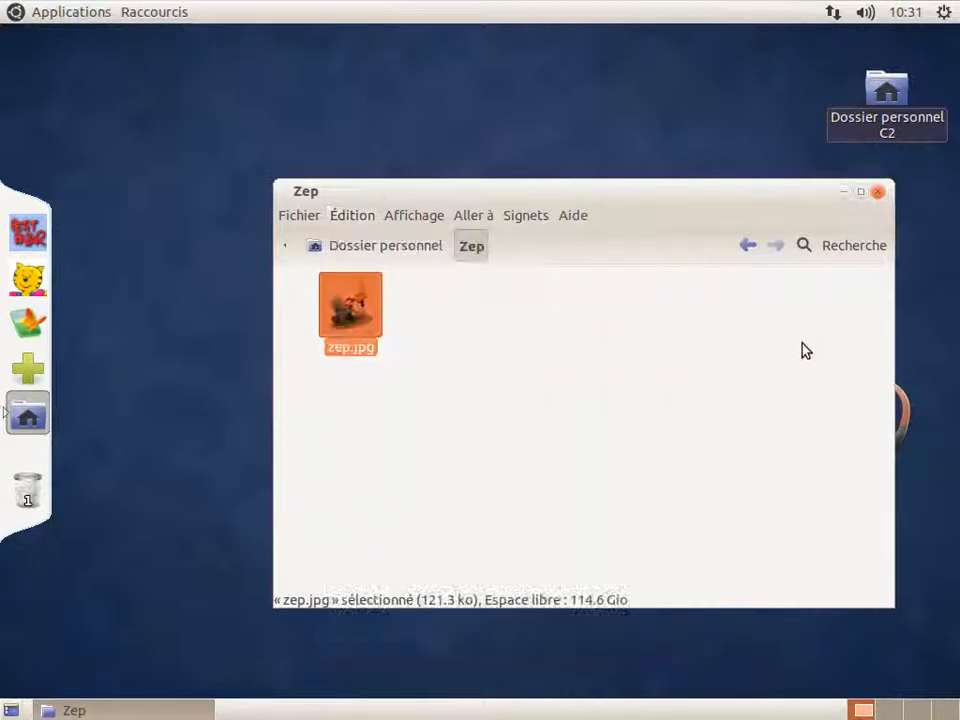